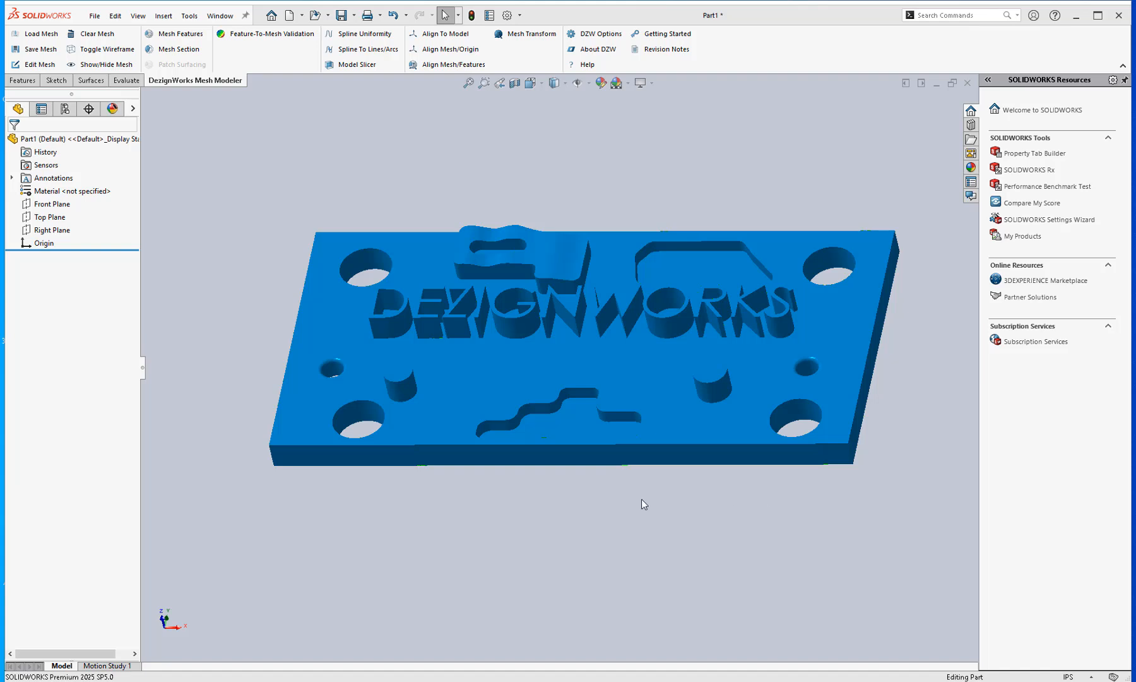
Examine the front and back of the DEZIGNWORKS plate mesh, including its raised lettering, bosses, pockets and holes.
{"action": "scroll", "coordinate": [642, 498], "scroll_direction": "up", "scroll_amount": 1}
{"action": "scroll", "coordinate": [642, 498], "scroll_direction": "up", "scroll_amount": 2}
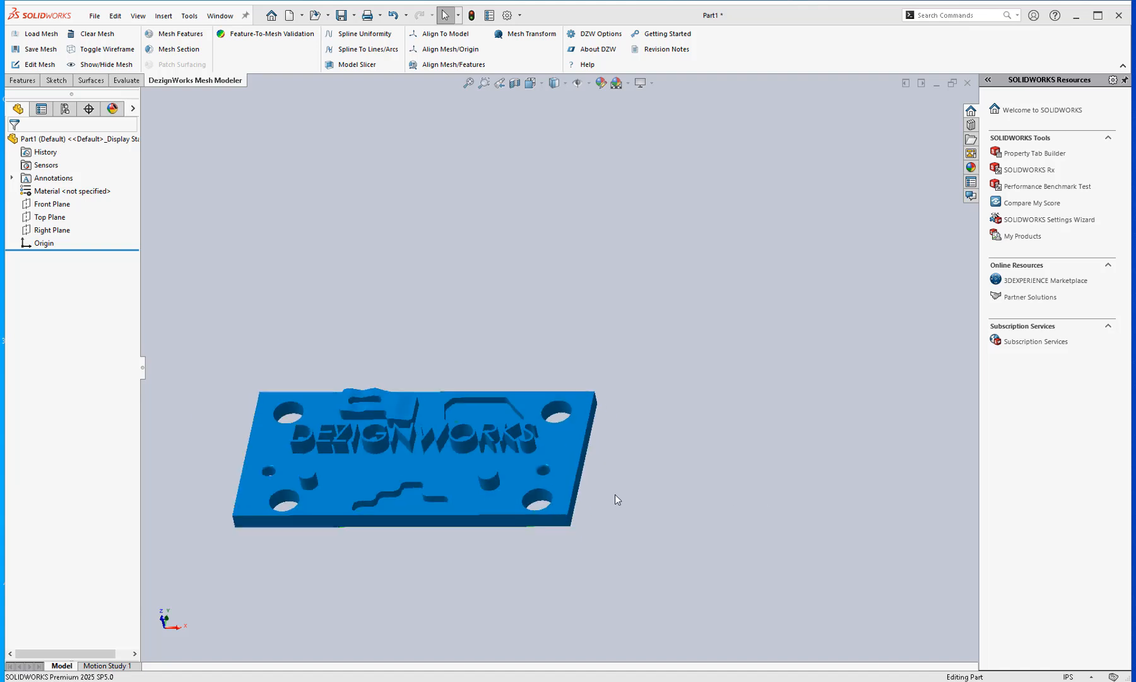
{"action": "scroll", "coordinate": [615, 494], "scroll_direction": "up", "scroll_amount": 4}
{"action": "scroll", "coordinate": [529, 450], "scroll_direction": "down", "scroll_amount": 2}
{"action": "middle_click_drag", "start_coordinate": [498, 436], "coordinate": [335, 396]}
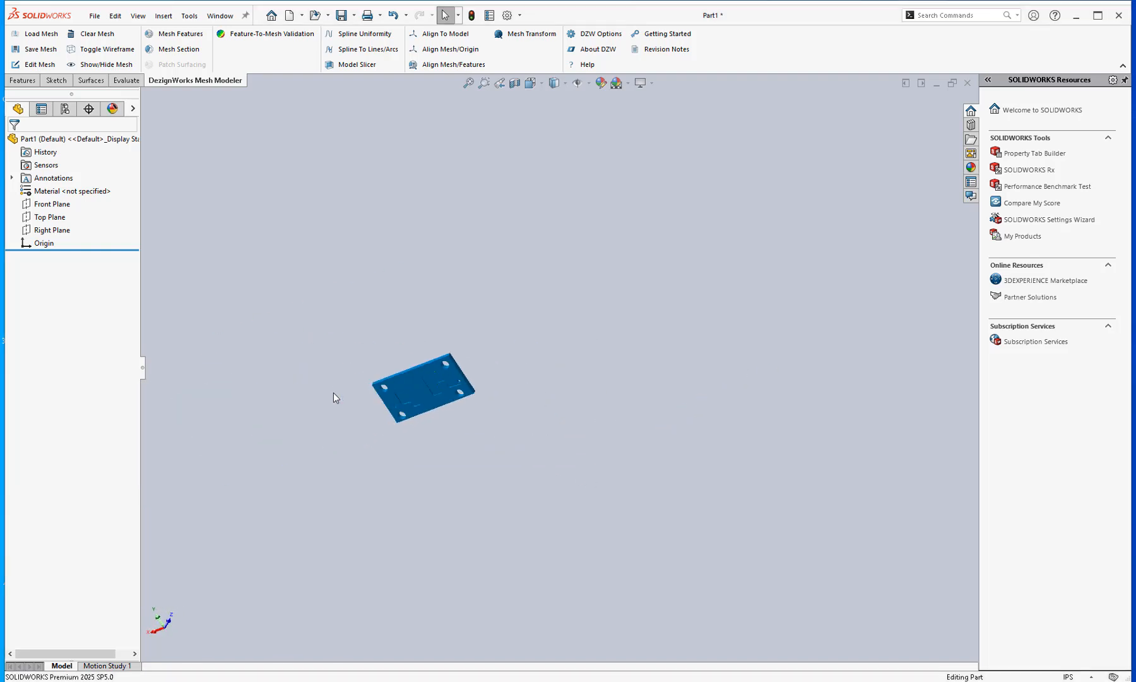
{"action": "scroll", "coordinate": [353, 395], "scroll_direction": "down", "scroll_amount": 8}
{"action": "middle_click_drag", "start_coordinate": [611, 367], "coordinate": [438, 396]}
{"action": "scroll", "coordinate": [868, 406], "scroll_direction": "up", "scroll_amount": 3}
{"action": "scroll", "coordinate": [661, 344], "scroll_direction": "down", "scroll_amount": 3}
{"action": "mouse_move", "coordinate": [666, 333]}
{"action": "middle_mouse_down"}
{"action": "mouse_move", "coordinate": [616, 363]}
{"action": "mouse_move", "coordinate": [665, 346]}
{"action": "middle_mouse_up"}
{"action": "scroll", "coordinate": [740, 312], "scroll_direction": "up", "scroll_amount": 4}
{"action": "scroll", "coordinate": [666, 336], "scroll_direction": "down", "scroll_amount": 3}
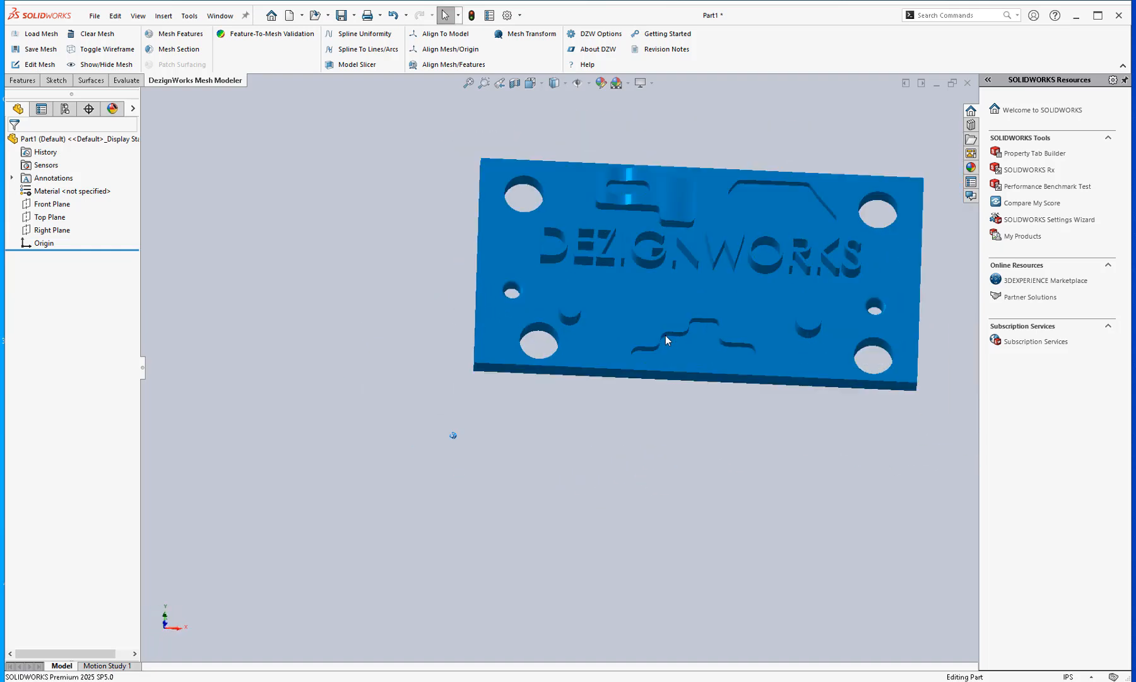
{"action": "scroll", "coordinate": [665, 335], "scroll_direction": "up", "scroll_amount": 2}
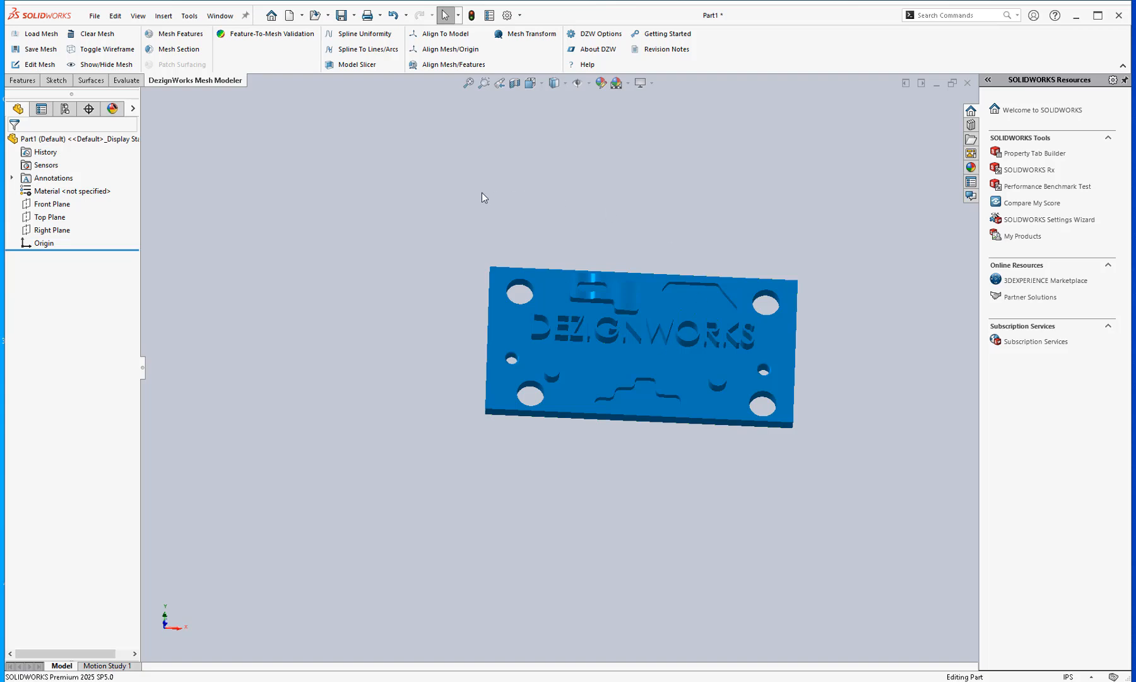
Start mesh feature extraction and launch the Feature Wizard using the Front Plane as the reference.
{"action": "left_click", "coordinate": [192, 35]}
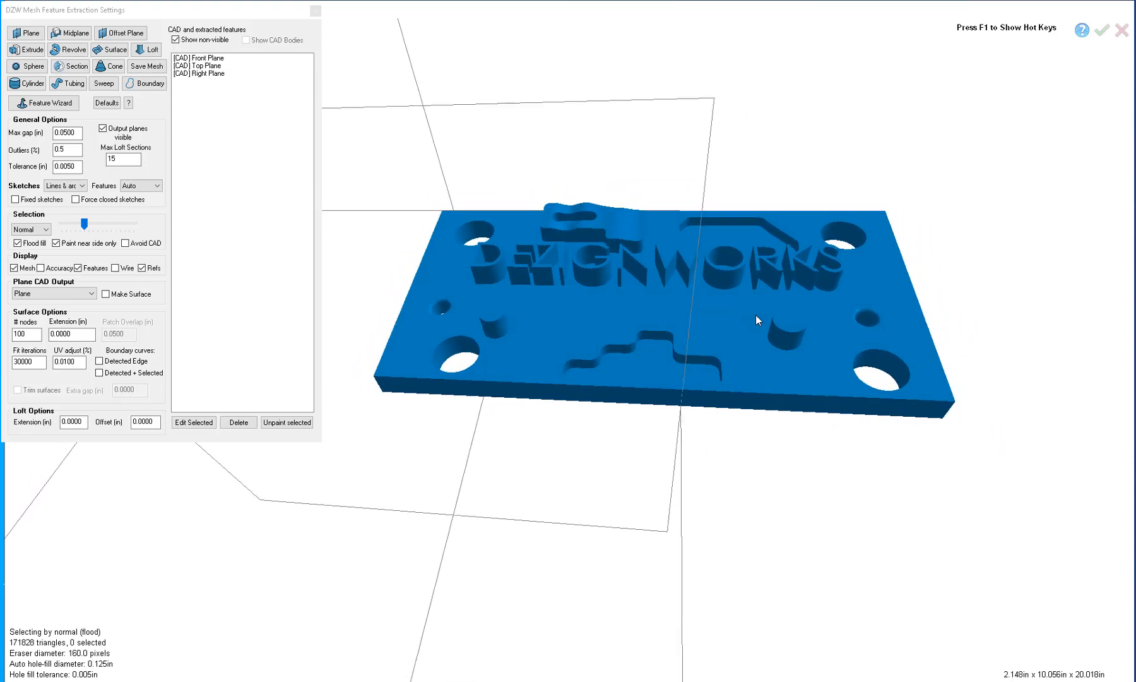
{"action": "left_click", "coordinate": [206, 58]}
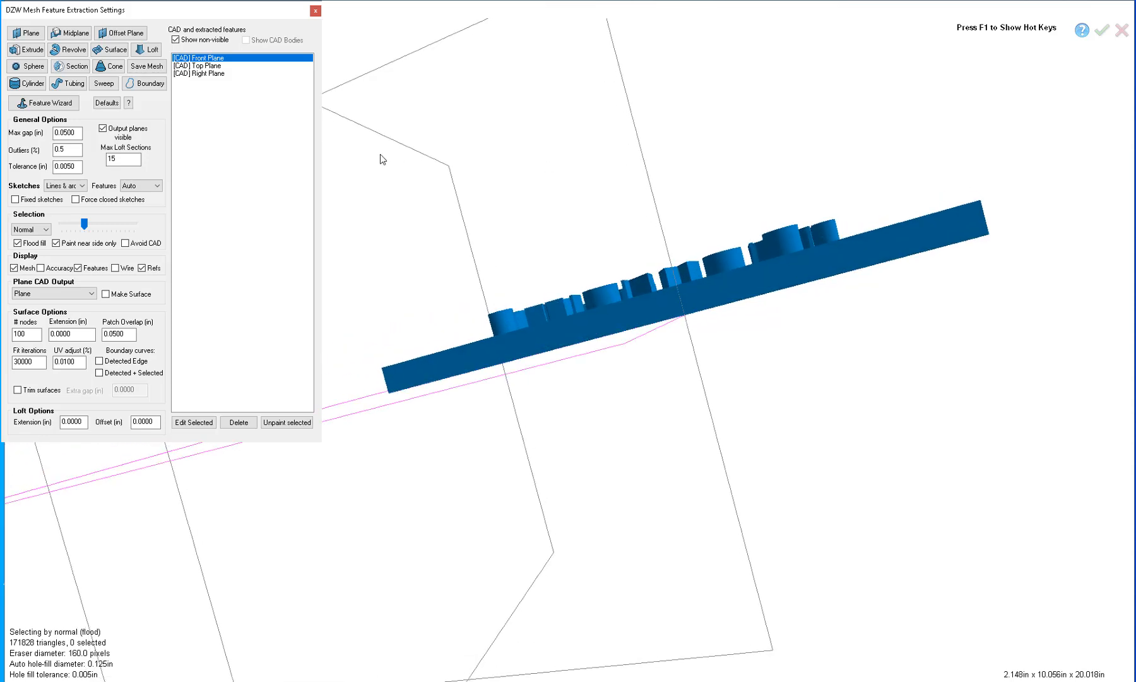
{"action": "left_click", "coordinate": [56, 103]}
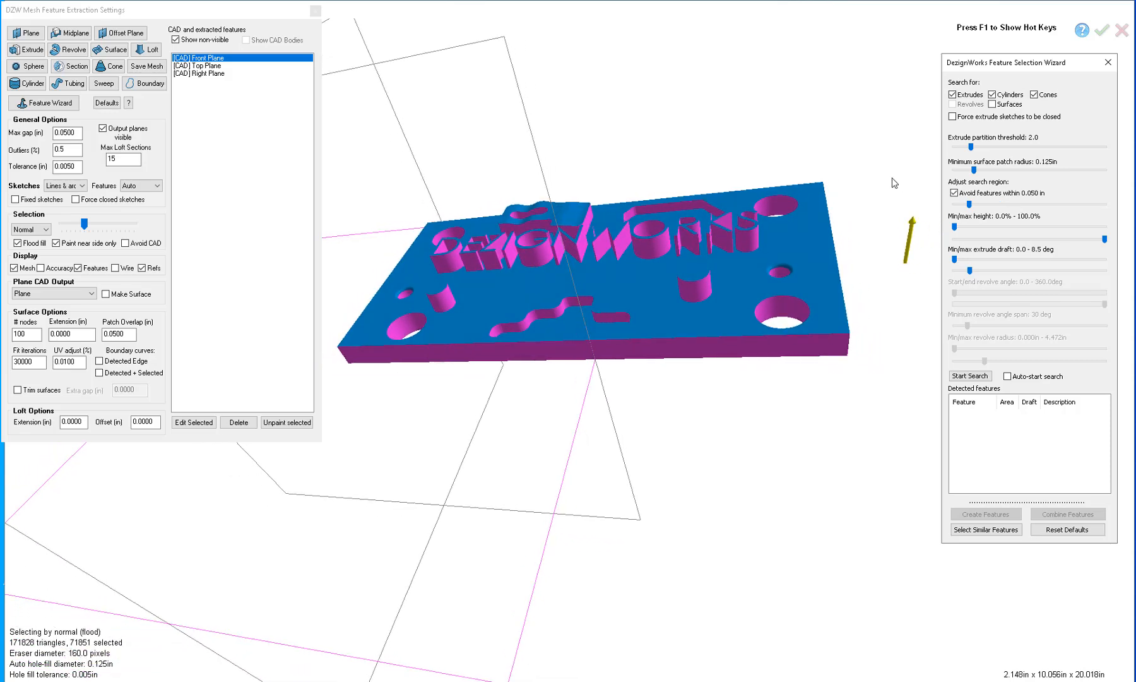
Search the selected mesh regions for extrudes, cylinders and cones, avoiding features within 0.050 in.
{"action": "left_click", "coordinate": [967, 375]}
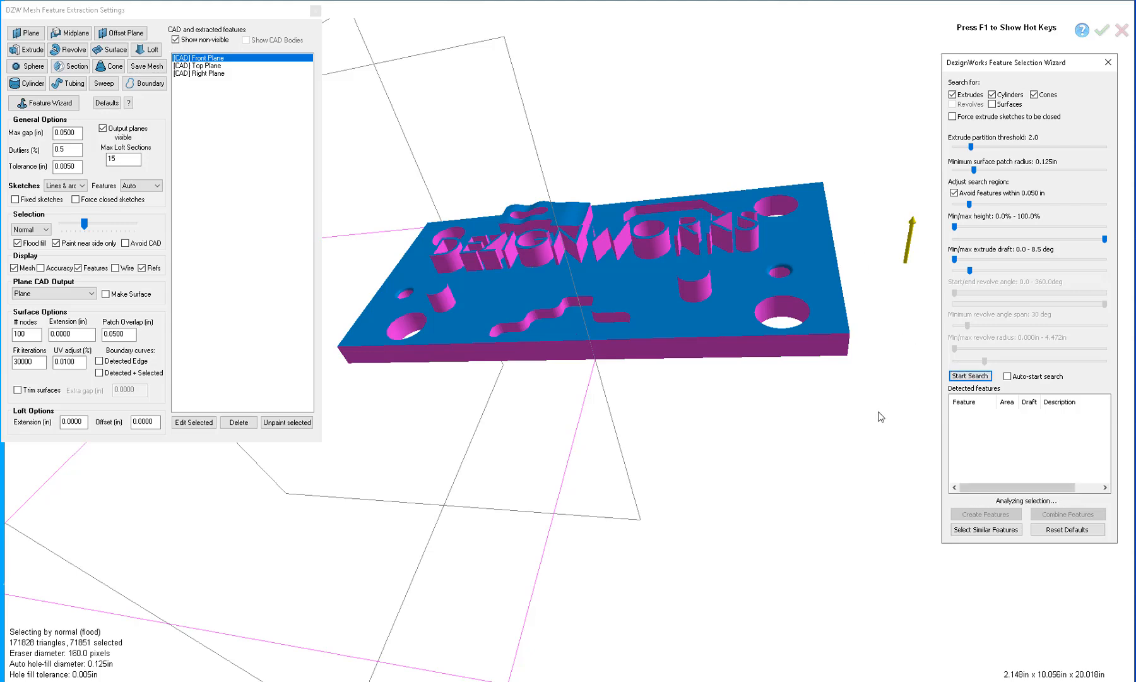
{"action": "middle_click_drag", "start_coordinate": [877, 412], "coordinate": [877, 244]}
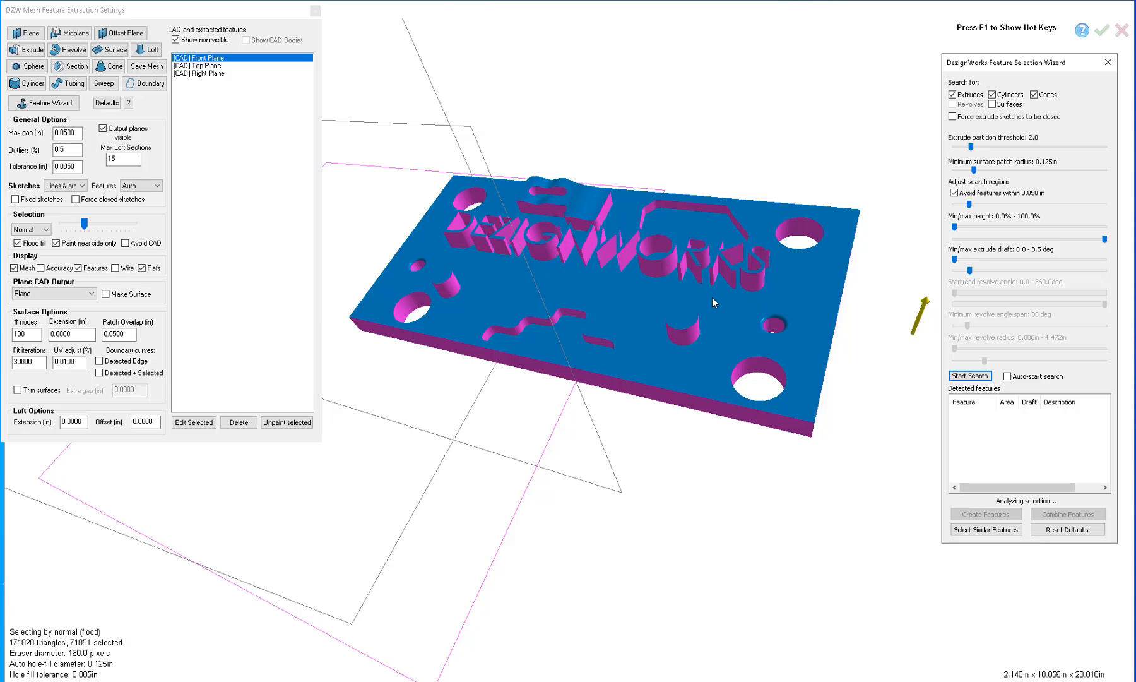
{"action": "left_click", "coordinate": [969, 376]}
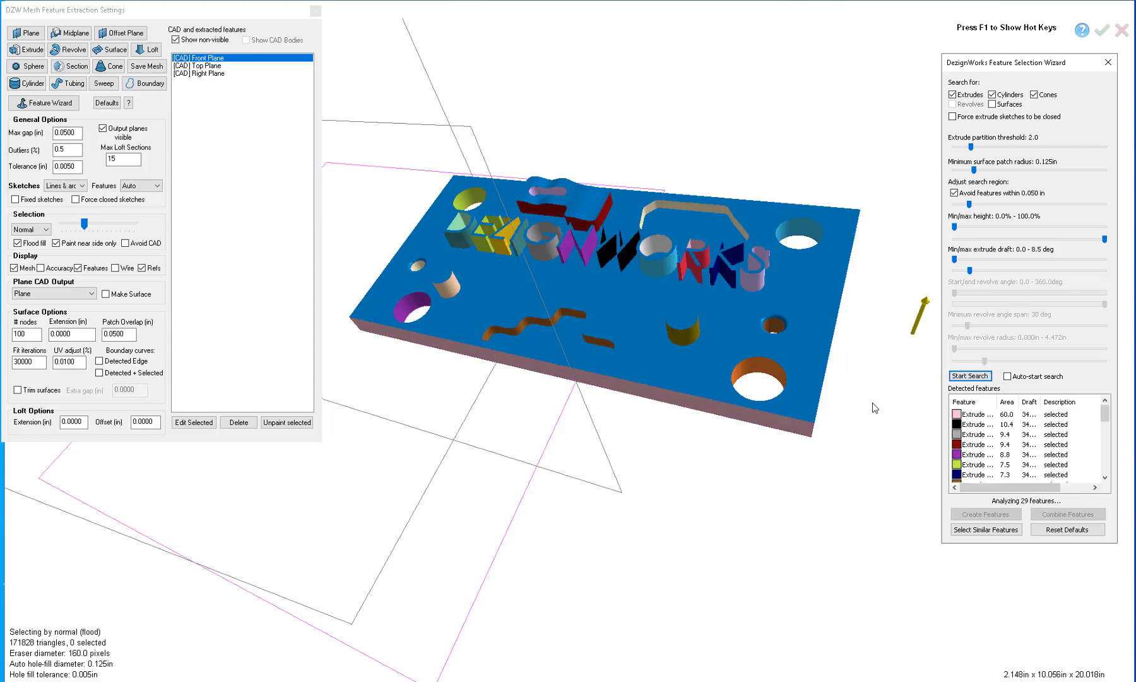
{"action": "middle_click_drag", "start_coordinate": [855, 429], "coordinate": [937, 492]}
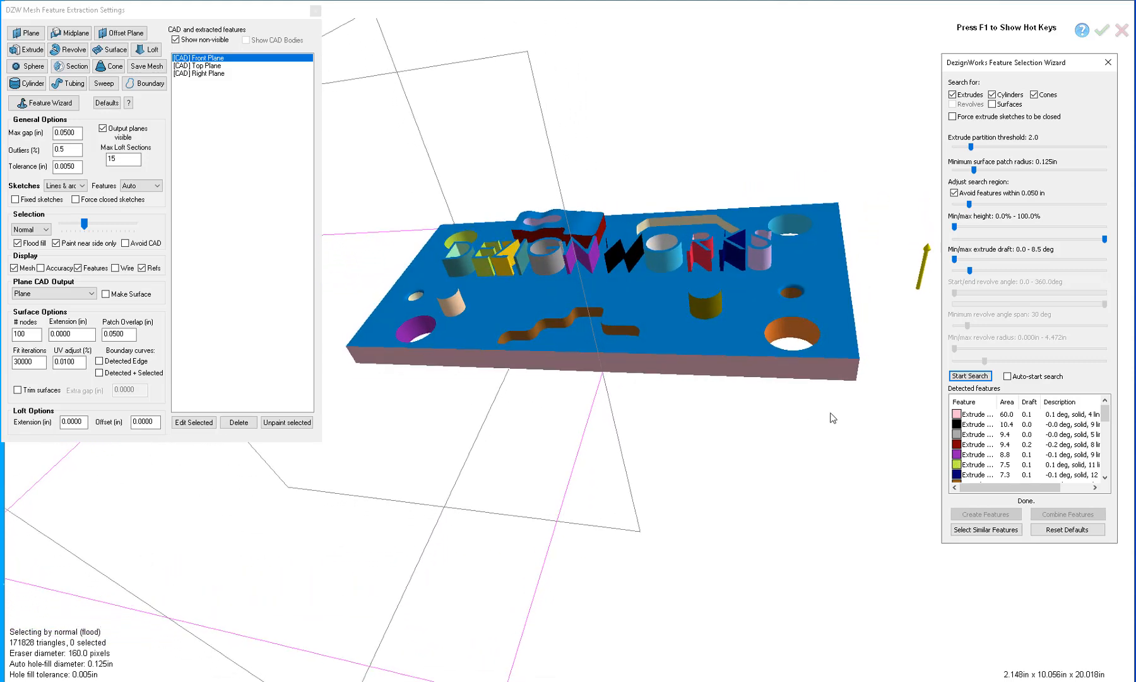
Create all of the detected extrude, cut and cylinder features as solid CAD features in the part, and hide the mesh.
{"action": "left_click", "coordinate": [957, 415]}
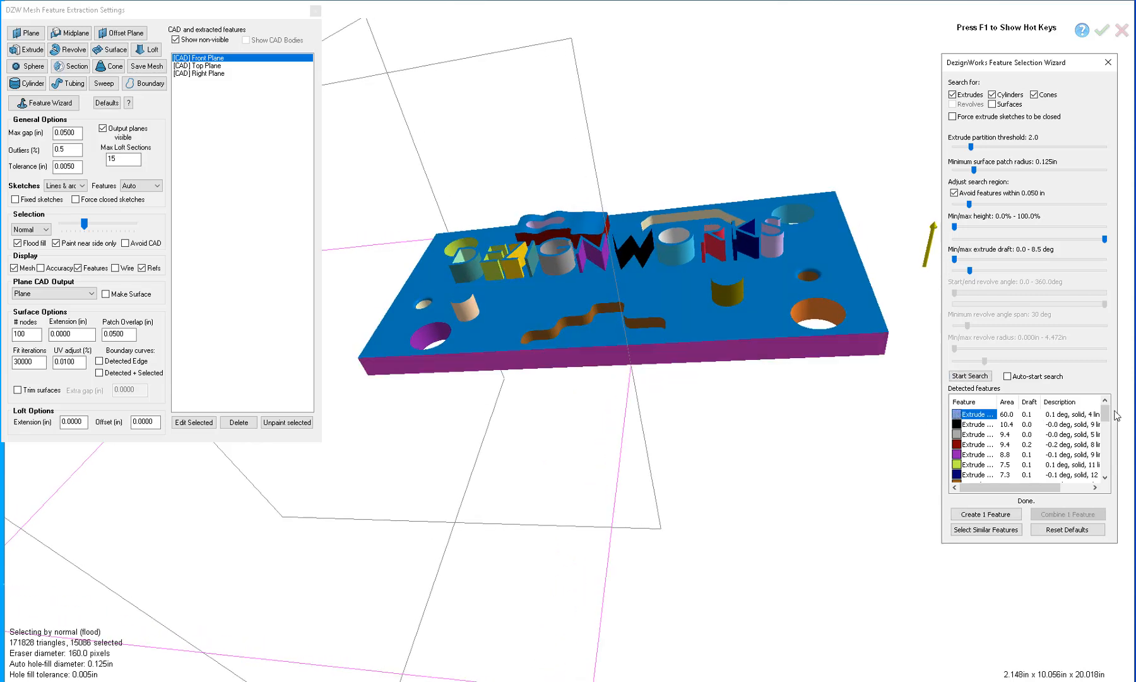
{"action": "left_click_drag", "start_coordinate": [1106, 417], "coordinate": [1101, 482]}
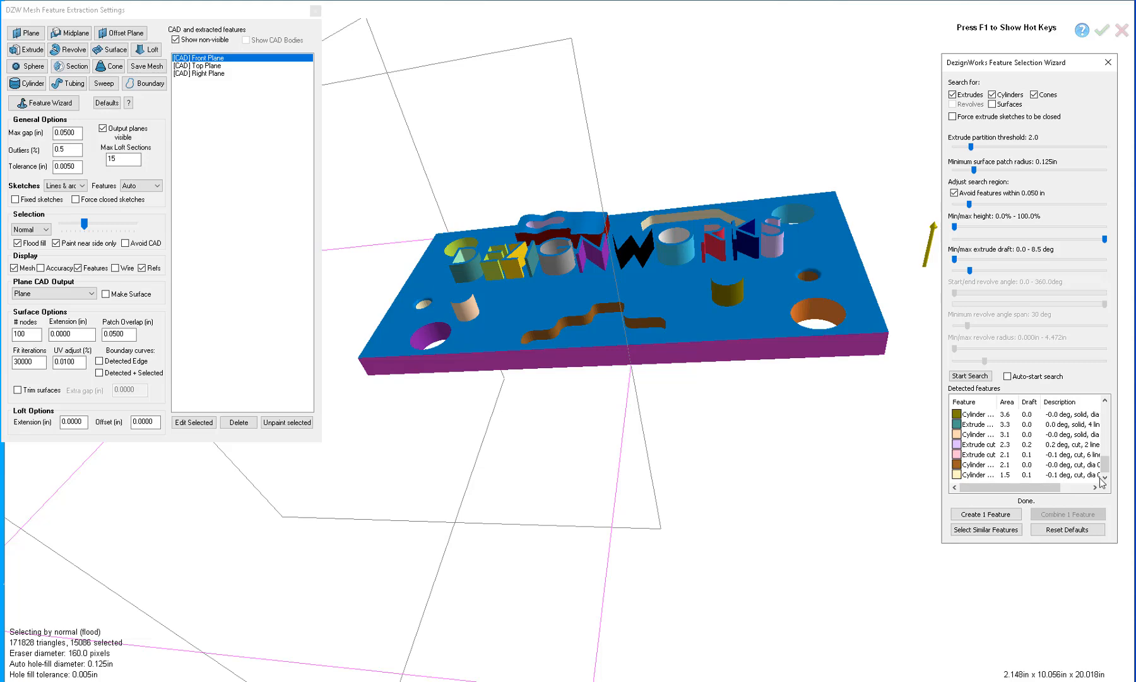
{"action": "left_click", "coordinate": [958, 474], "text": "shift"}
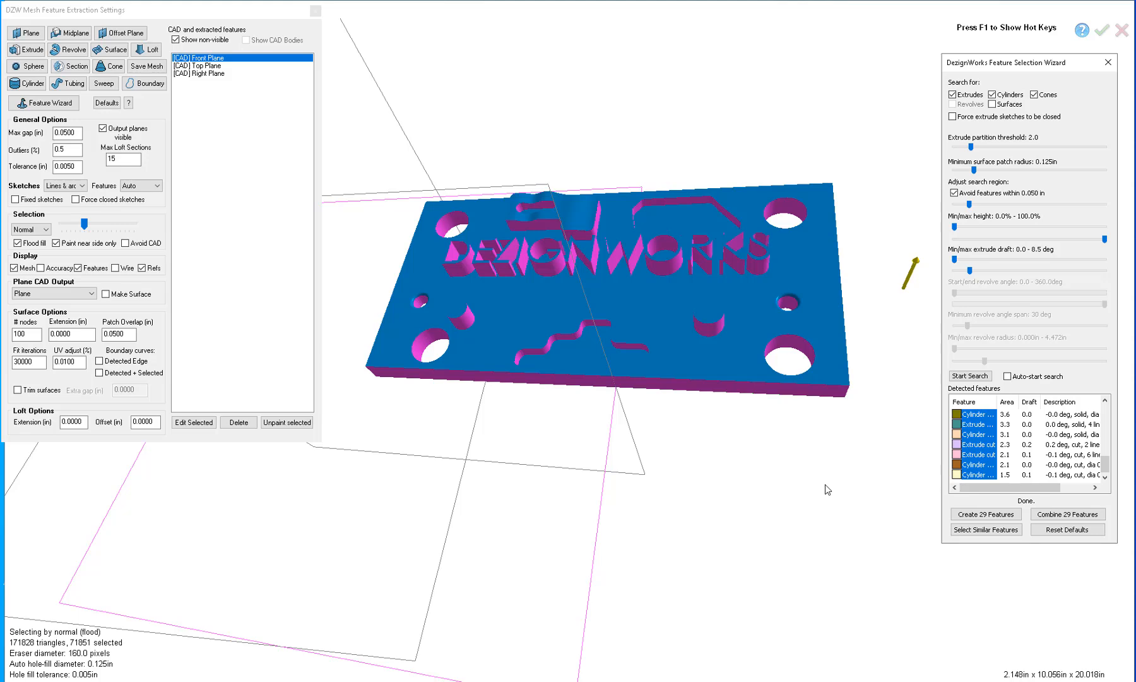
{"action": "left_click", "coordinate": [985, 514]}
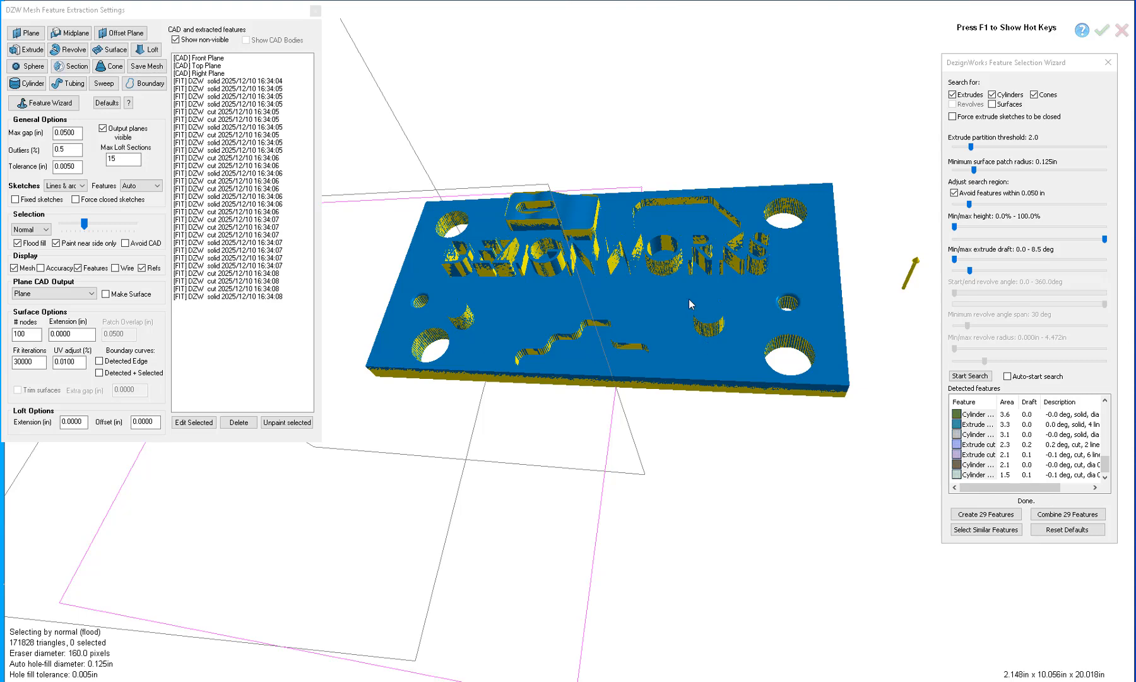
{"action": "left_click", "coordinate": [1101, 32]}
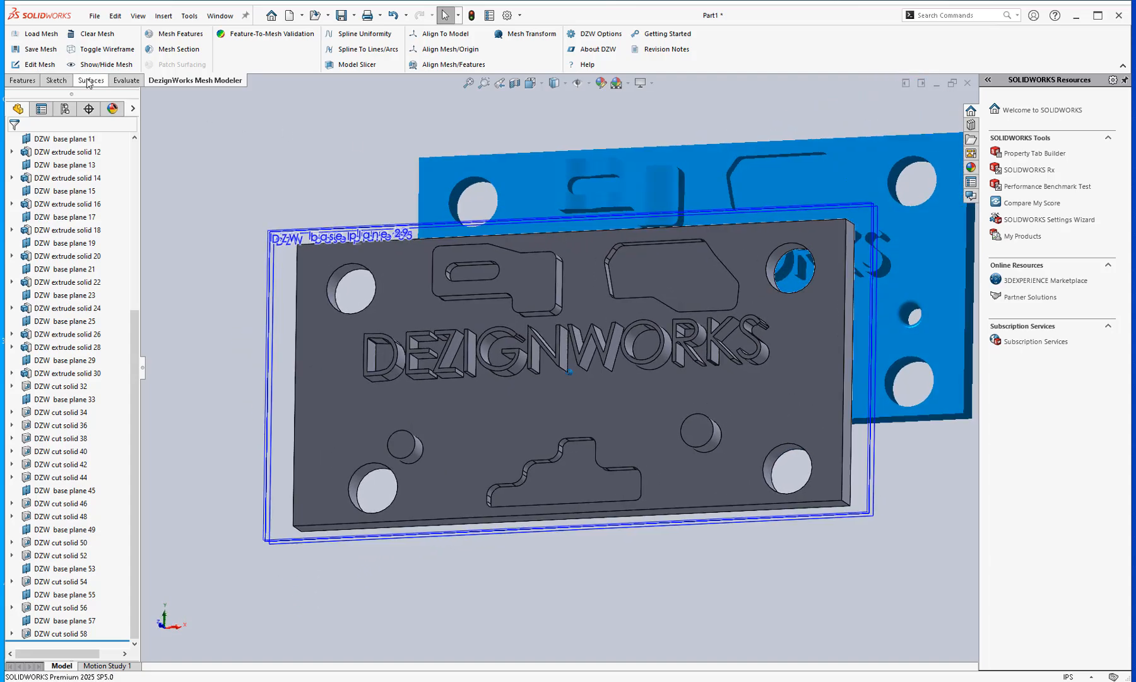
{"action": "left_click", "coordinate": [105, 65]}
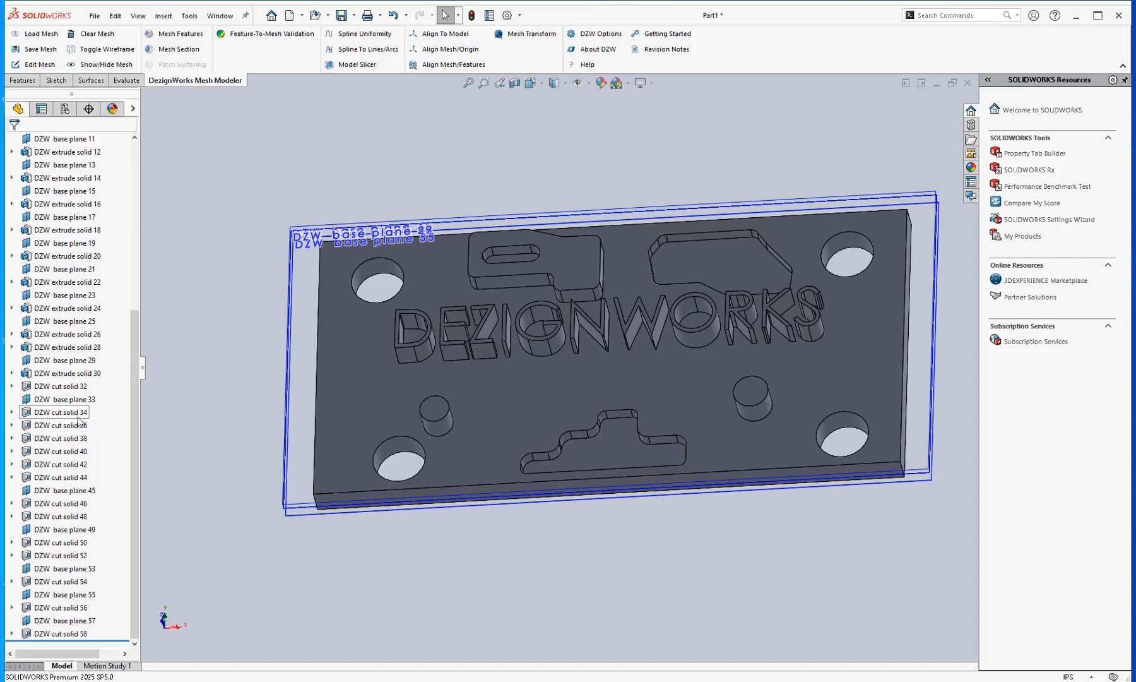
Examine the stepped pocket's cut feature, DZW cut solid 34, and its underlying sketch profile up close.
{"action": "left_click", "coordinate": [63, 412]}
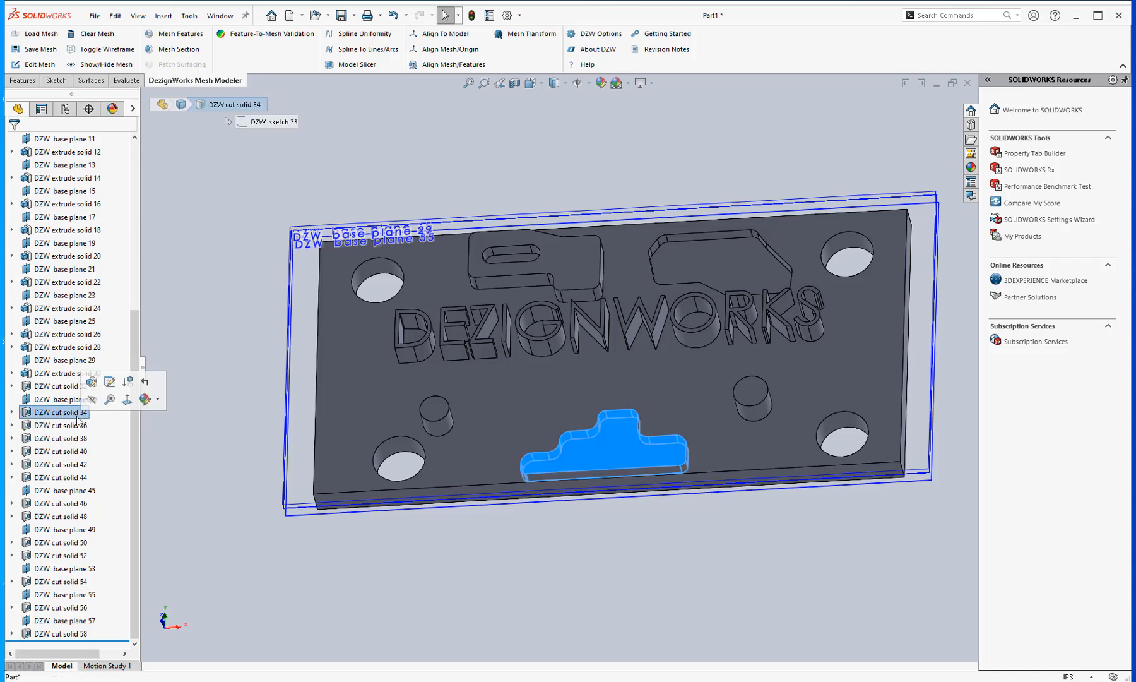
{"action": "left_click", "coordinate": [11, 411]}
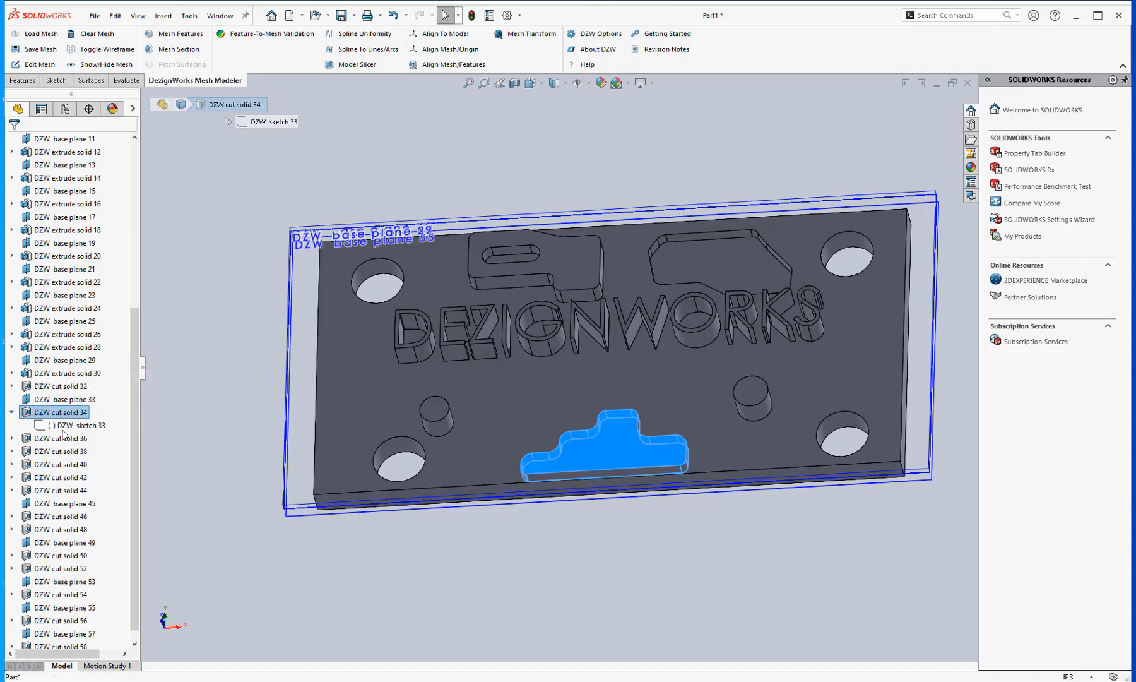
{"action": "left_click", "coordinate": [75, 425]}
{"action": "scroll", "coordinate": [547, 465], "scroll_direction": "down", "scroll_amount": 3}
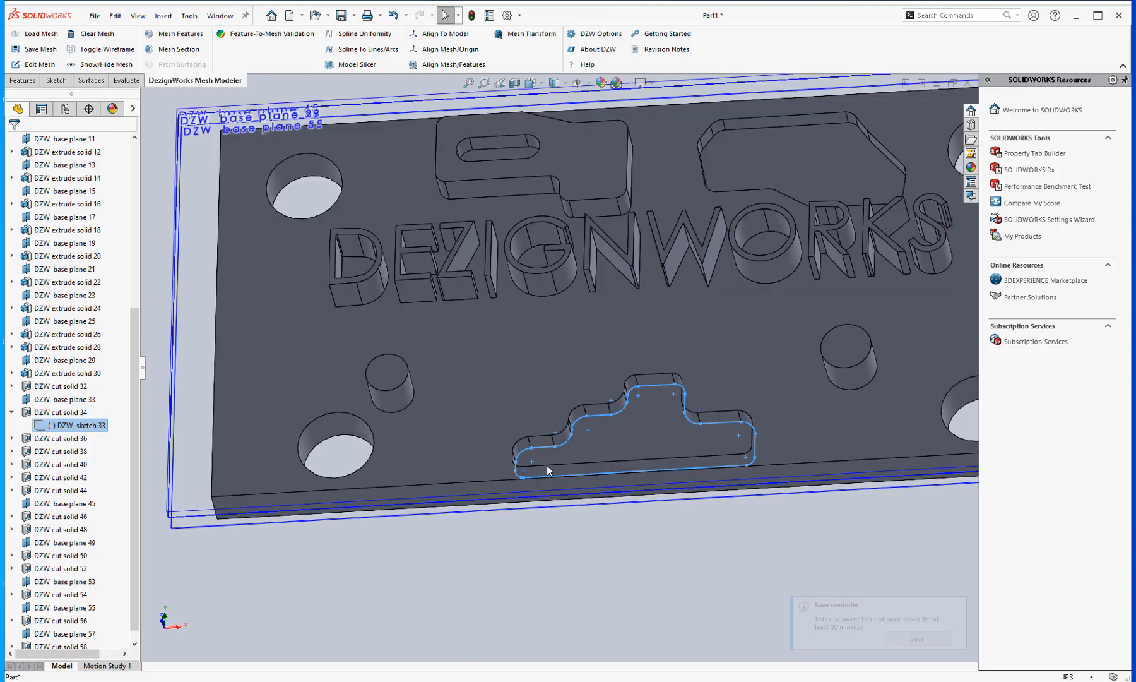
{"action": "scroll", "coordinate": [598, 422], "scroll_direction": "down", "scroll_amount": 2}
{"action": "middle_click_drag", "start_coordinate": [598, 422], "coordinate": [609, 443]}
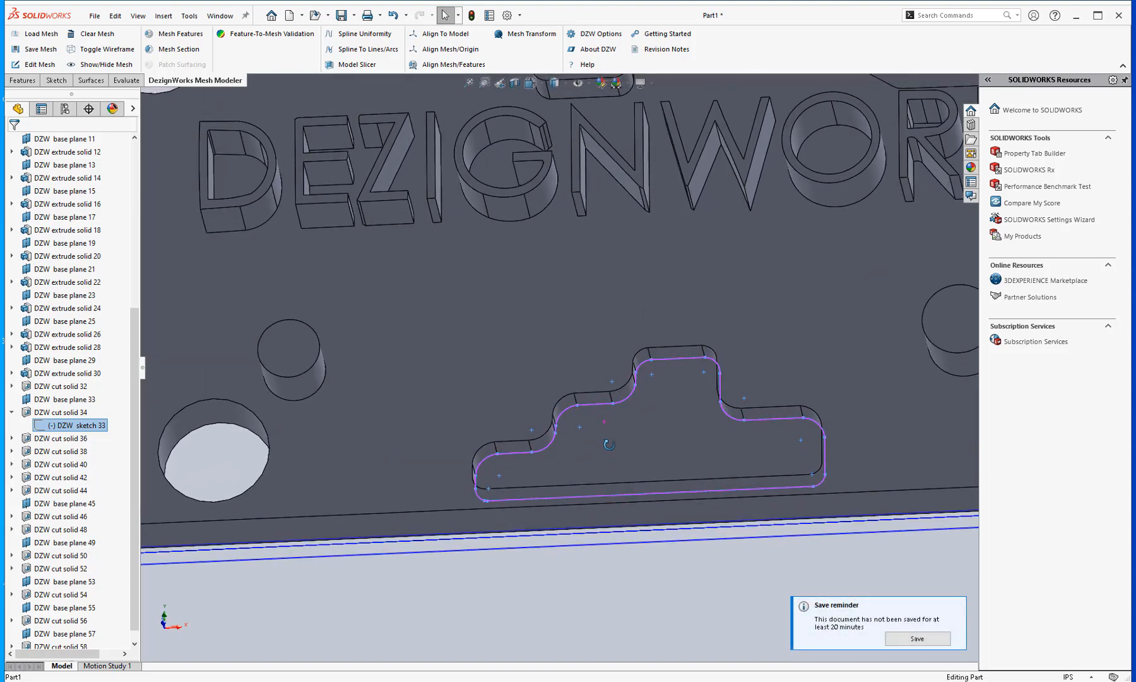
{"action": "scroll", "coordinate": [610, 446], "scroll_direction": "up", "scroll_amount": 3}
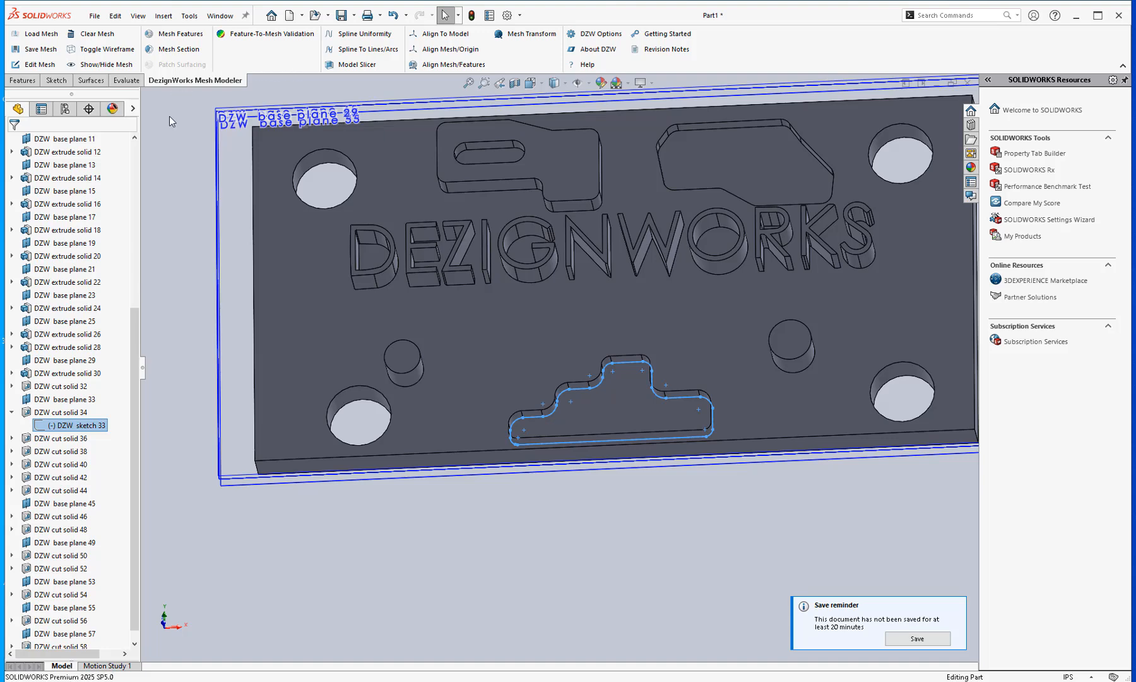
Edit the stepped pocket's sketch and try to dimension from the top line's midpoint to the adjacent corner arc.
{"action": "right_click", "coordinate": [85, 429]}
{"action": "left_click", "coordinate": [98, 391]}
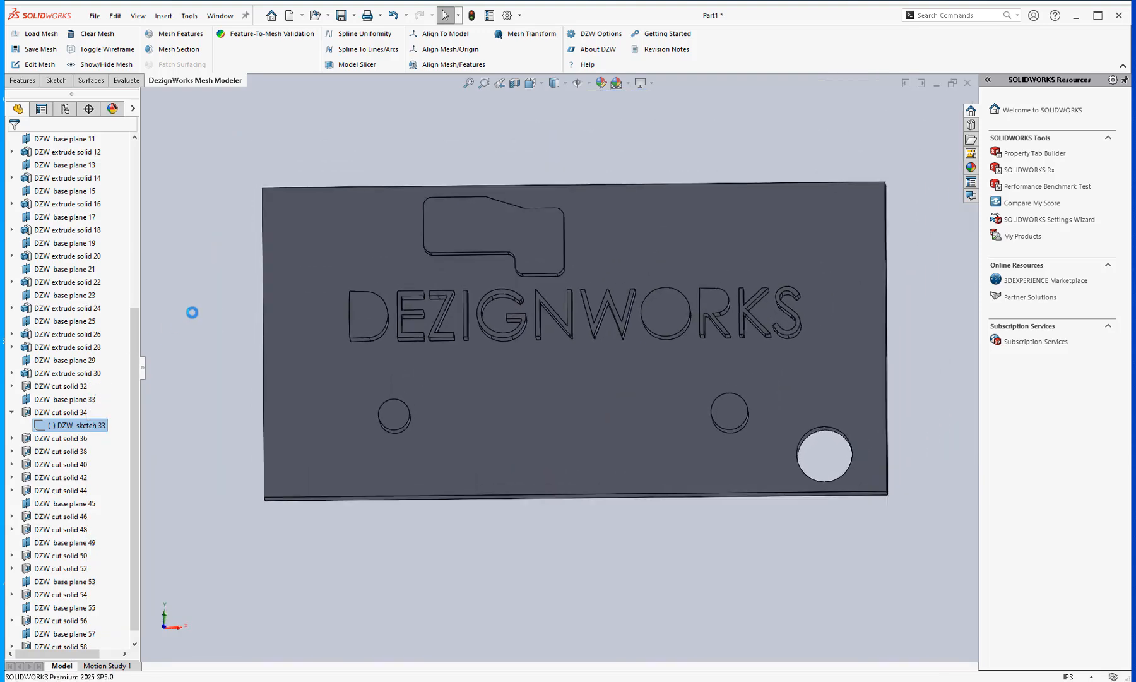
{"action": "left_click", "coordinate": [54, 45]}
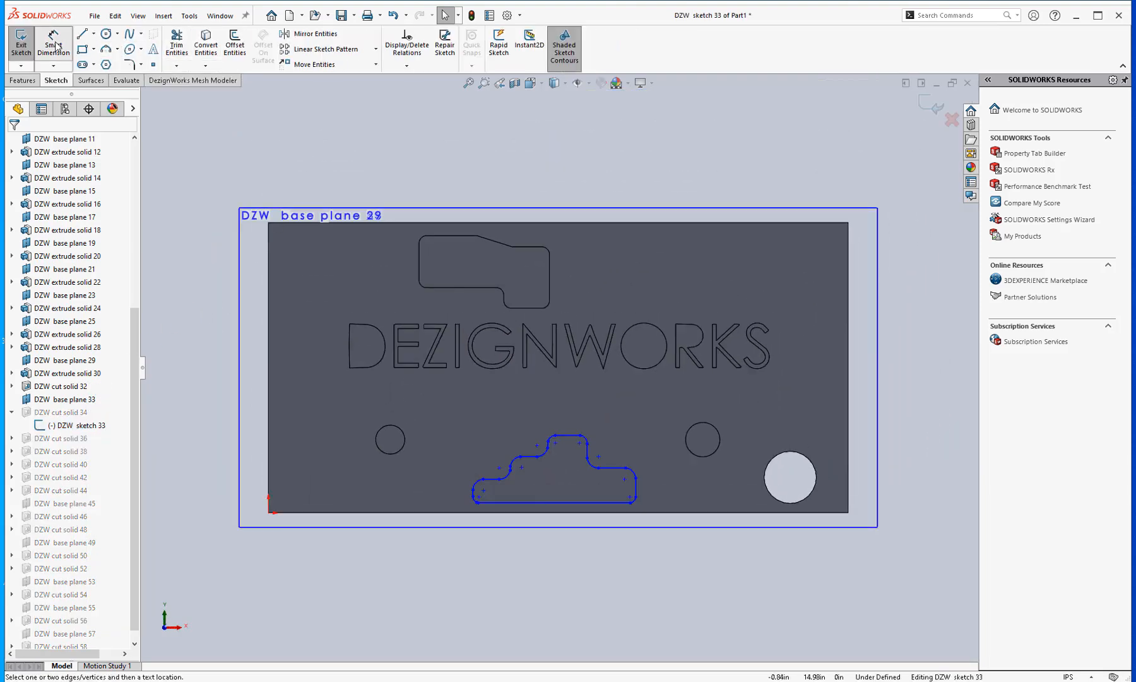
{"action": "scroll", "coordinate": [503, 435], "scroll_direction": "down", "scroll_amount": 2}
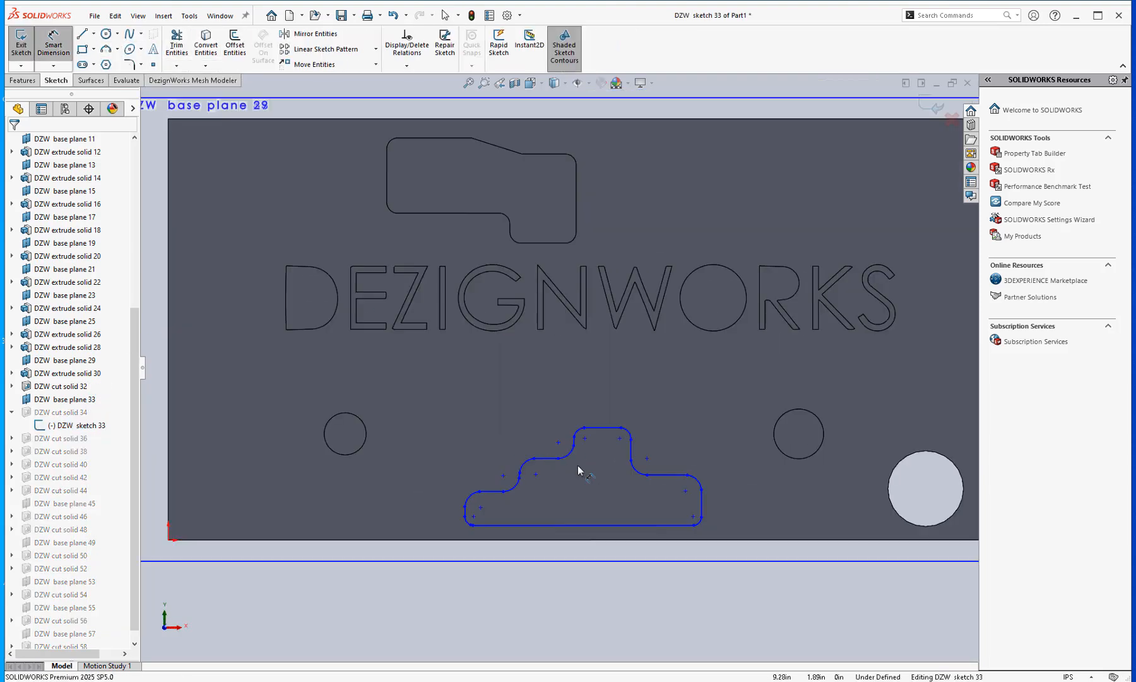
{"action": "left_click", "coordinate": [605, 426]}
{"action": "scroll", "coordinate": [635, 432], "scroll_direction": "down", "scroll_amount": 1}
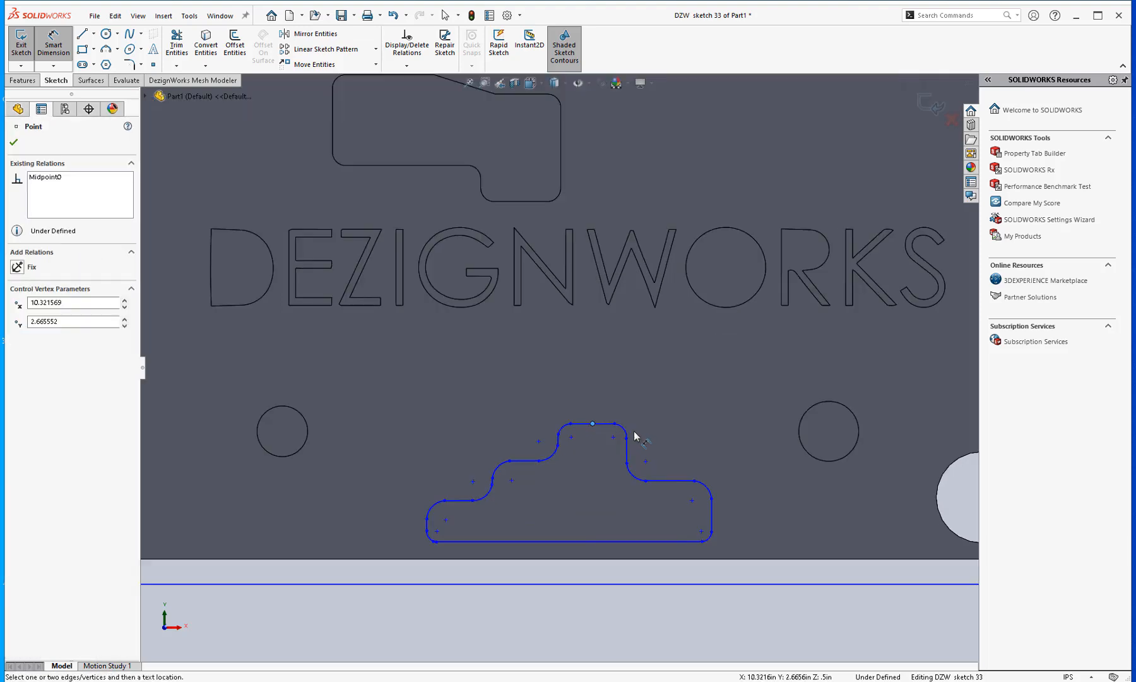
{"action": "left_click", "coordinate": [625, 430]}
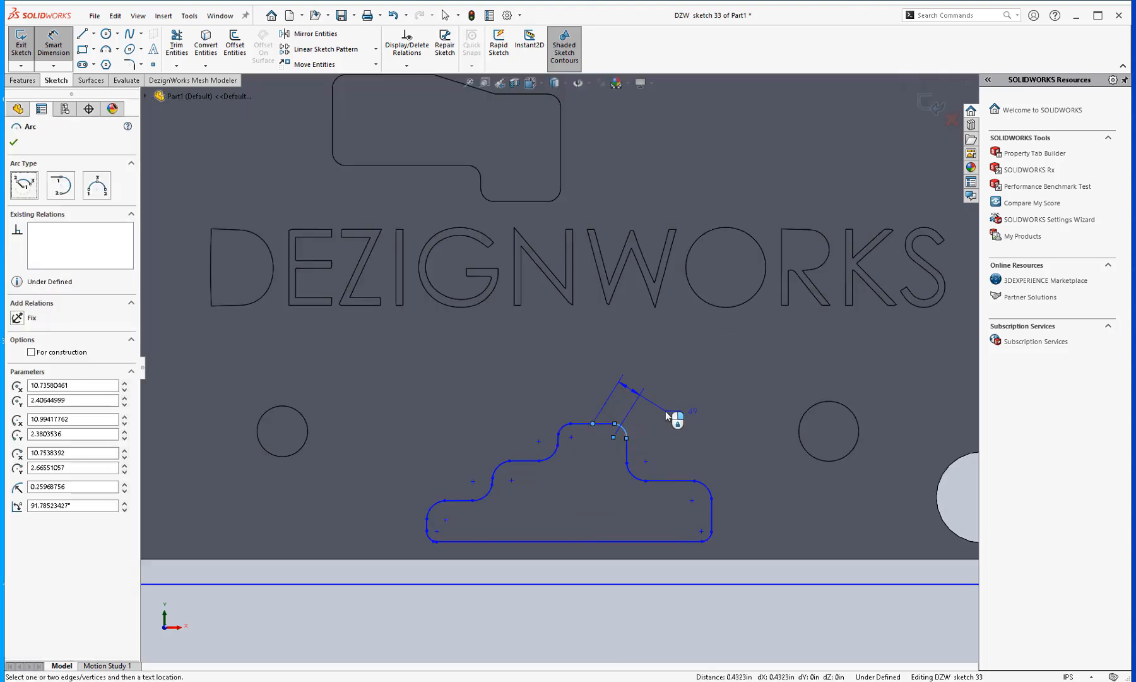
{"action": "key", "text": "Escape"}
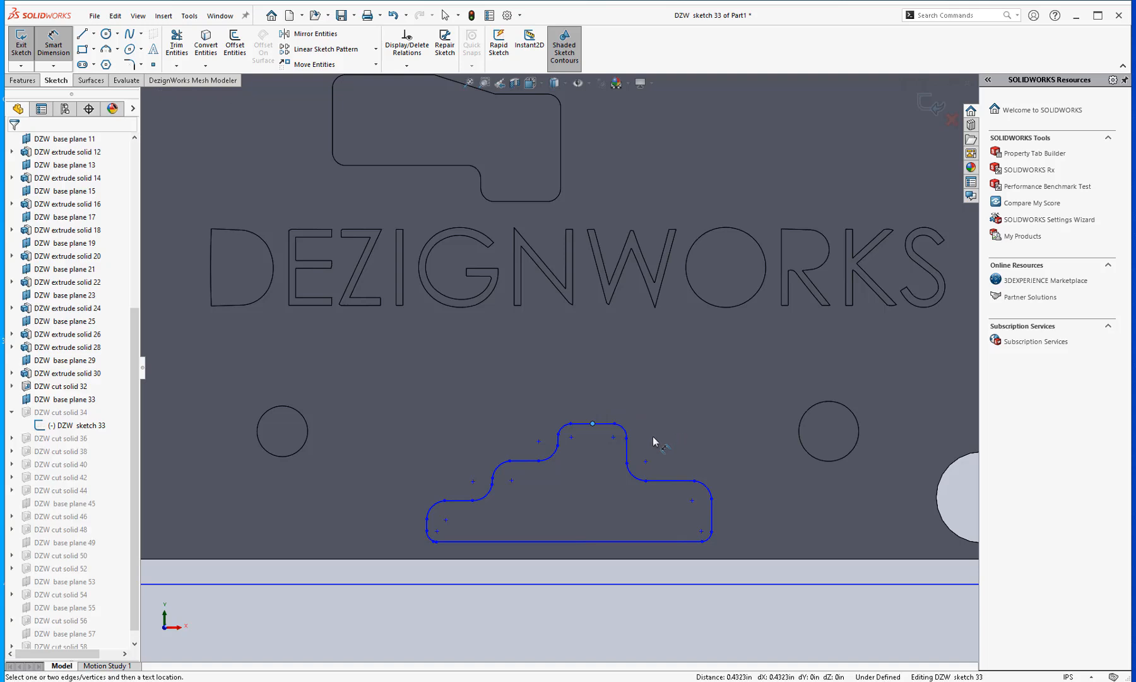
Try dimensioning the profile's top midpoint to the lower step's corner arc and to the bottom line, and exit the sketch.
{"action": "left_click", "coordinate": [705, 485]}
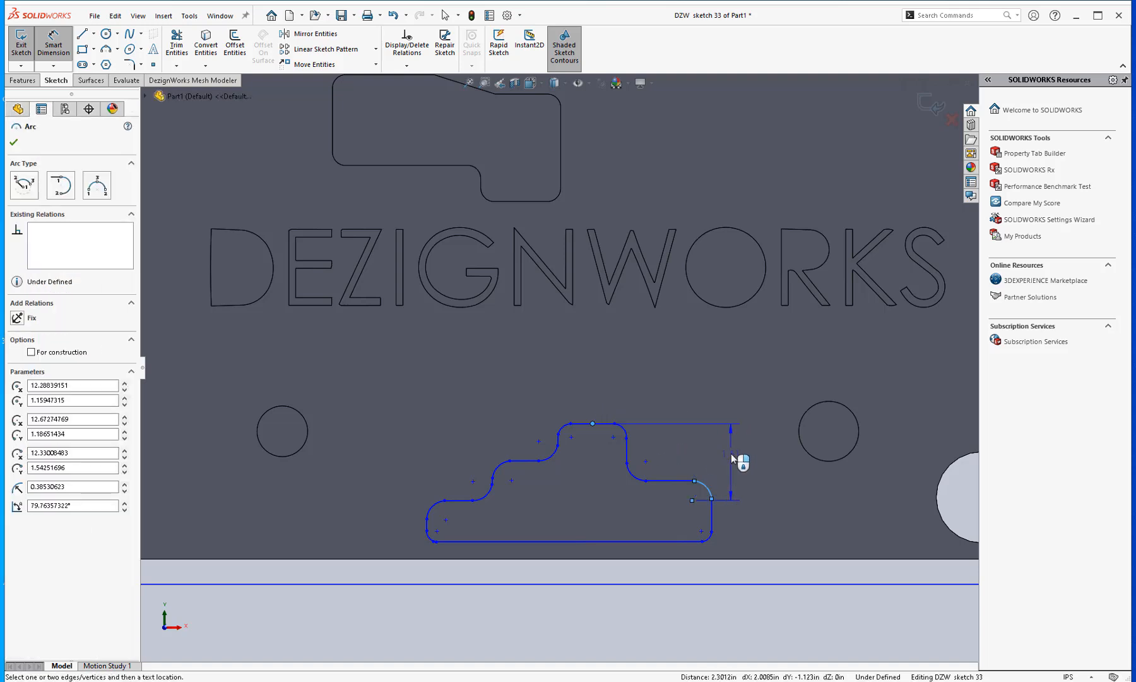
{"action": "key", "text": "Escape"}
{"action": "scroll", "coordinate": [687, 485], "scroll_direction": "down", "scroll_amount": 2}
{"action": "scroll", "coordinate": [680, 490], "scroll_direction": "up", "scroll_amount": 3}
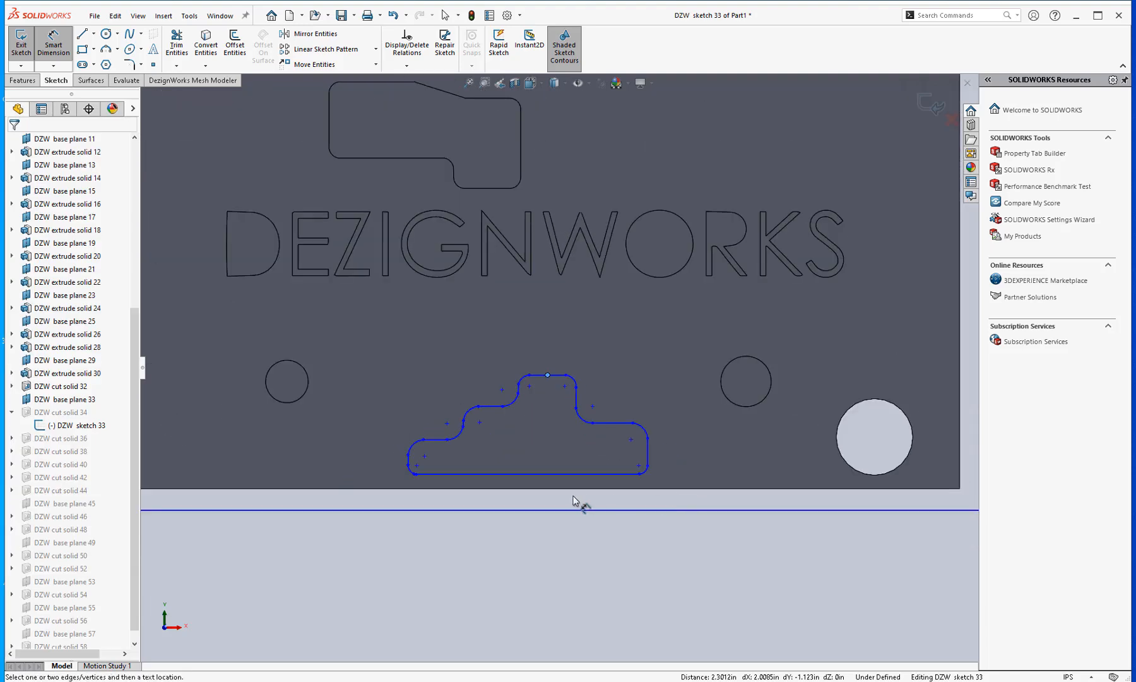
{"action": "left_click", "coordinate": [560, 483]}
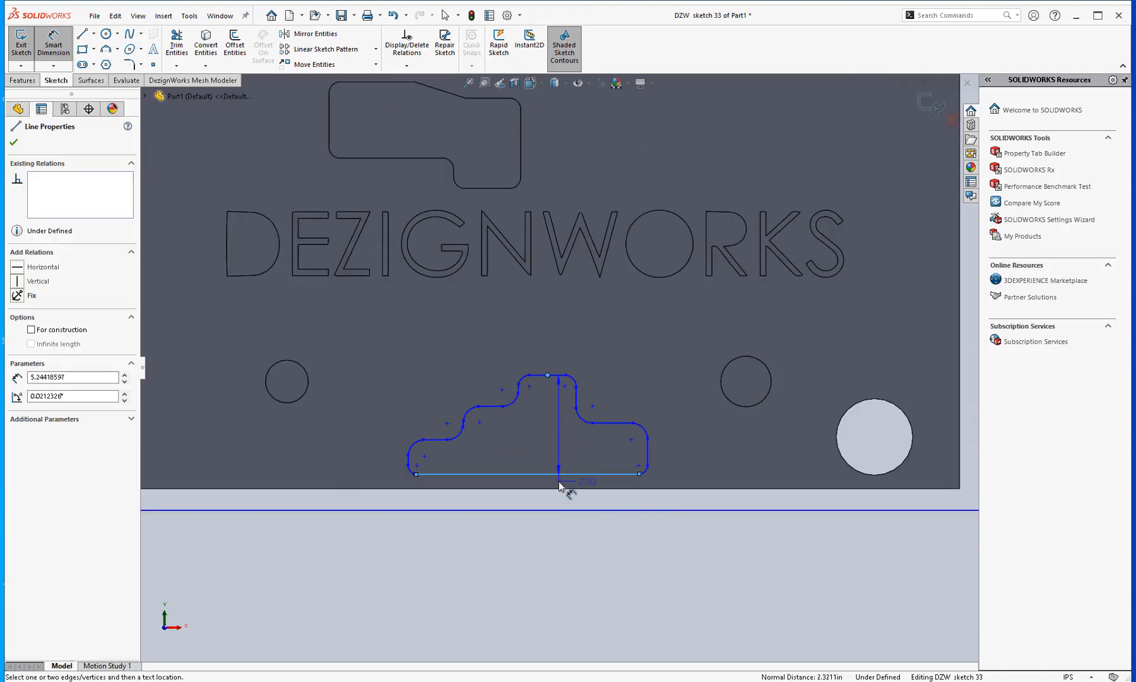
{"action": "key", "text": "Escape"}
{"action": "scroll", "coordinate": [559, 429], "scroll_direction": "up", "scroll_amount": 3}
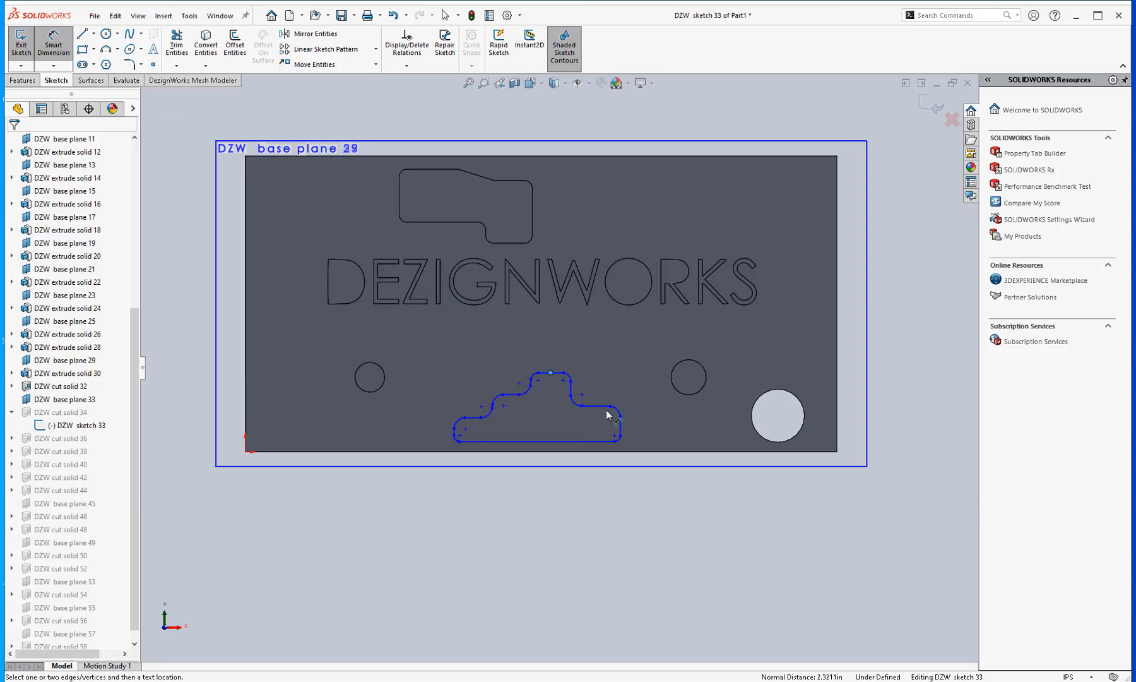
{"action": "right_click", "coordinate": [505, 521]}
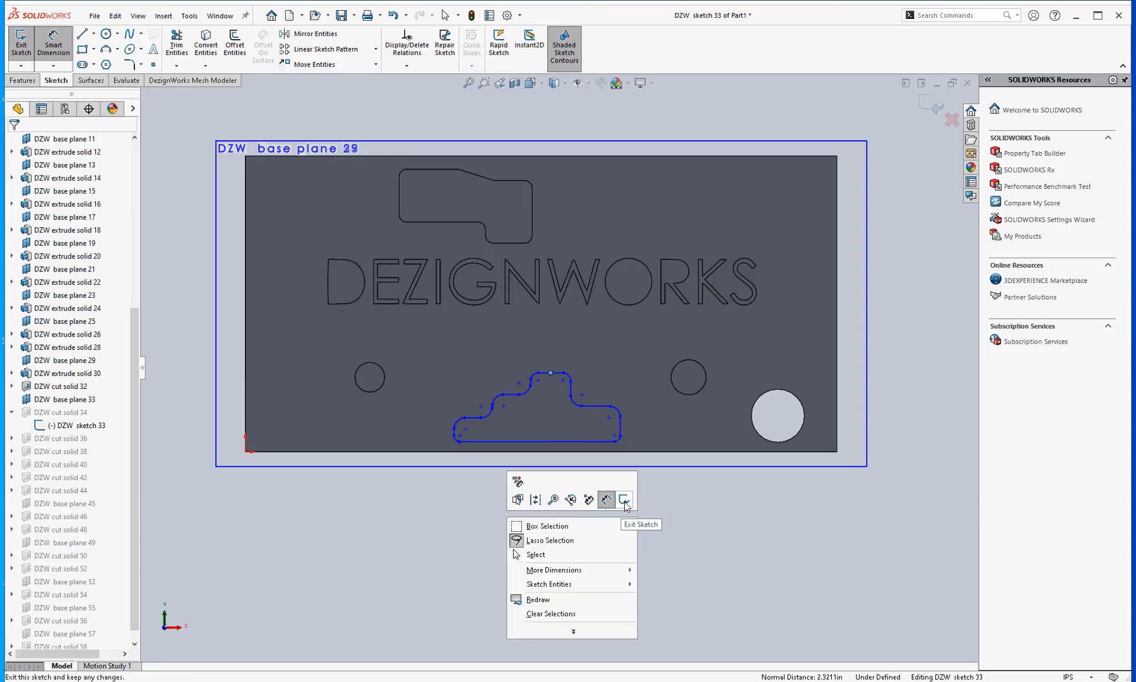
{"action": "left_click", "coordinate": [623, 503]}
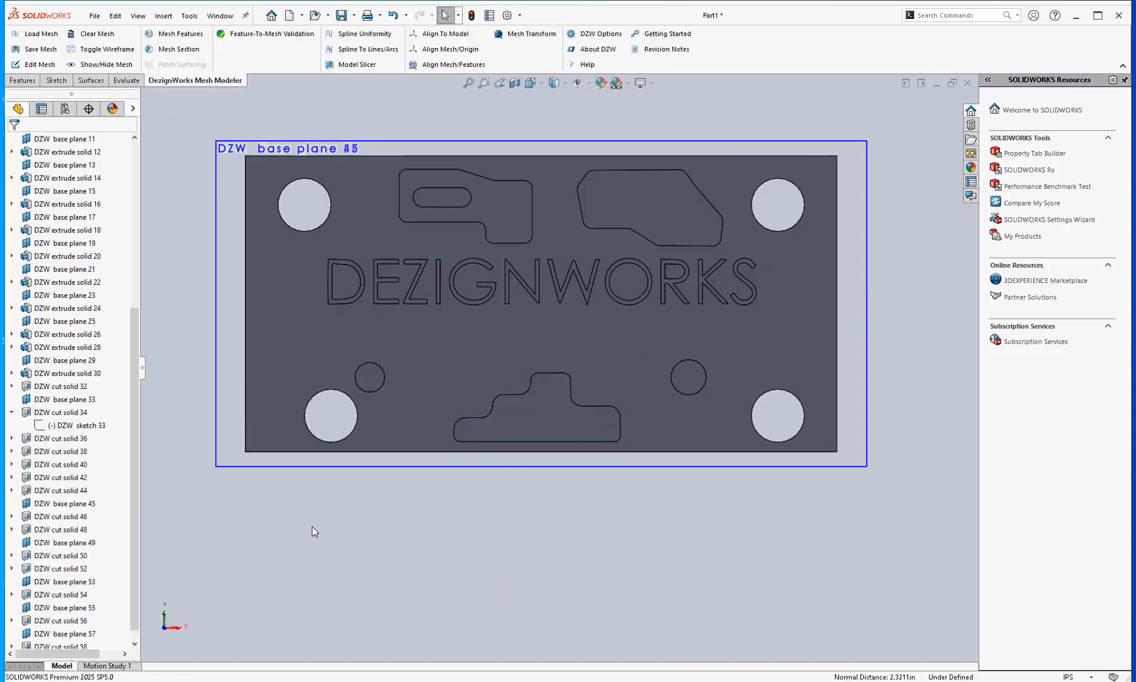
Open the definition of DZW cut solid 34 to review its cut depth and draft angle settings.
{"action": "left_click", "coordinate": [70, 413]}
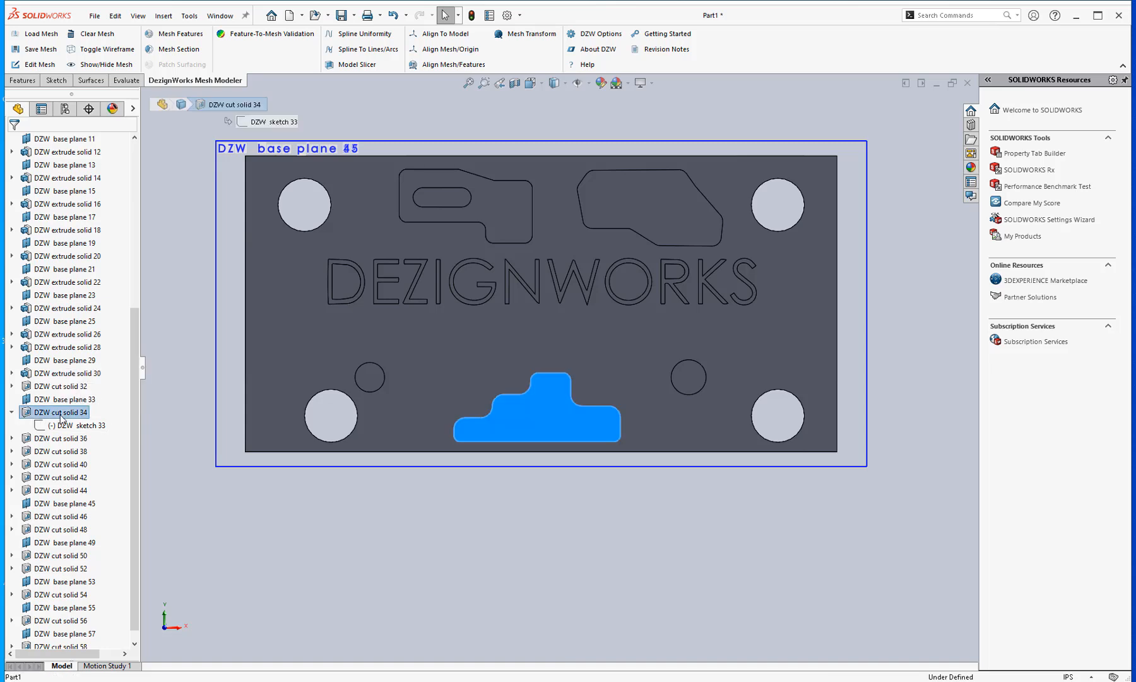
{"action": "right_click", "coordinate": [73, 414]}
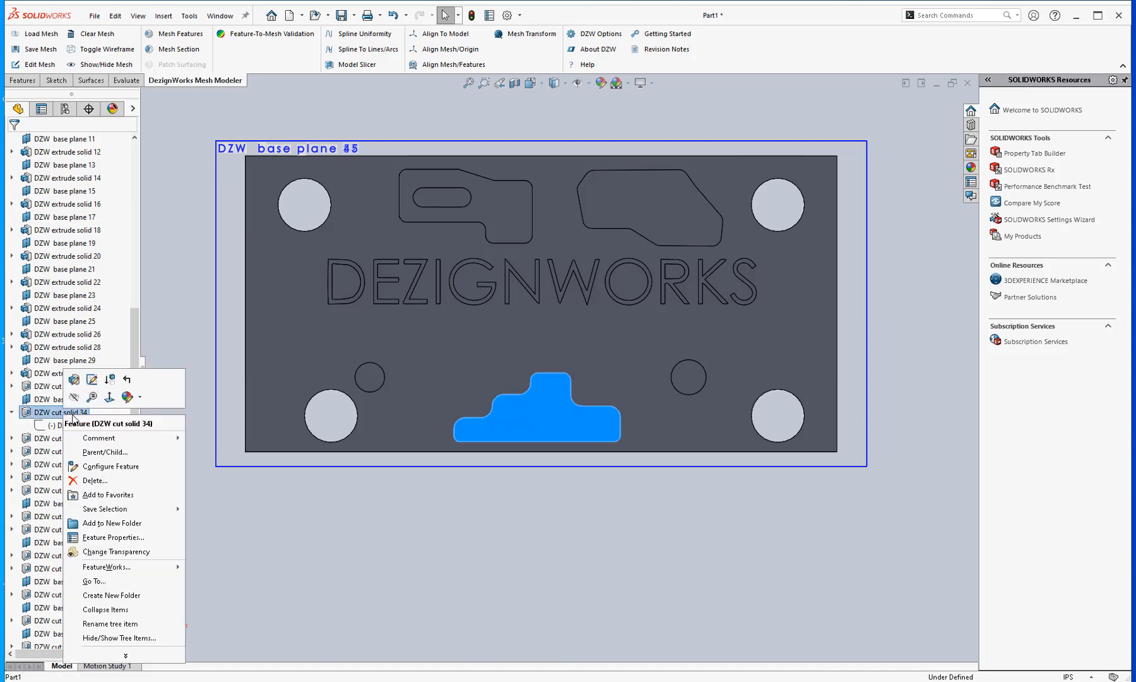
{"action": "left_click", "coordinate": [74, 379]}
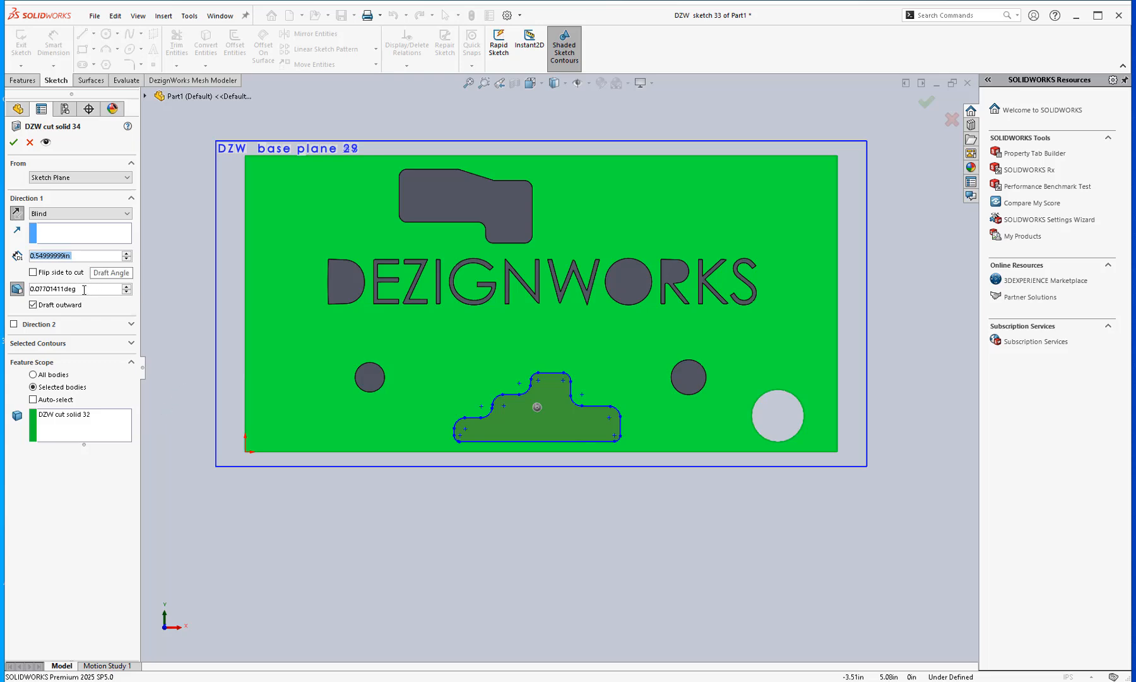
{"action": "left_click", "coordinate": [13, 142]}
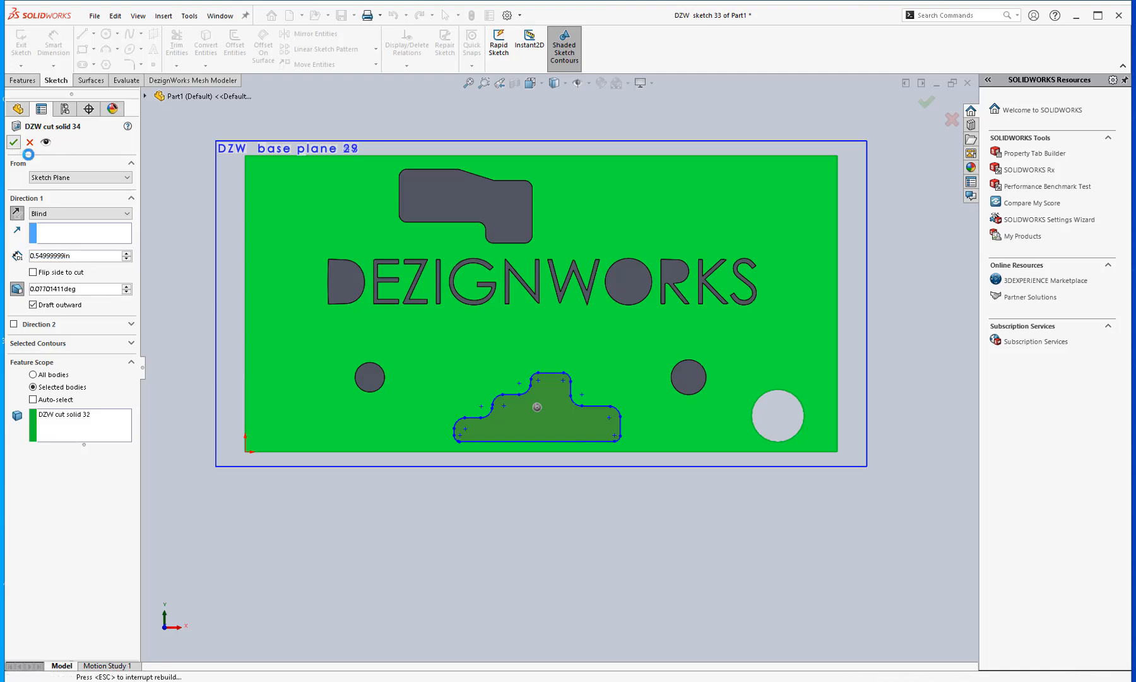
Run Feature-To-Mesh Validation on the part's faces and visualize the errors as a color map.
{"action": "middle_click_drag", "start_coordinate": [458, 384], "coordinate": [422, 386]}
{"action": "scroll", "coordinate": [423, 391], "scroll_direction": "up", "scroll_amount": 1}
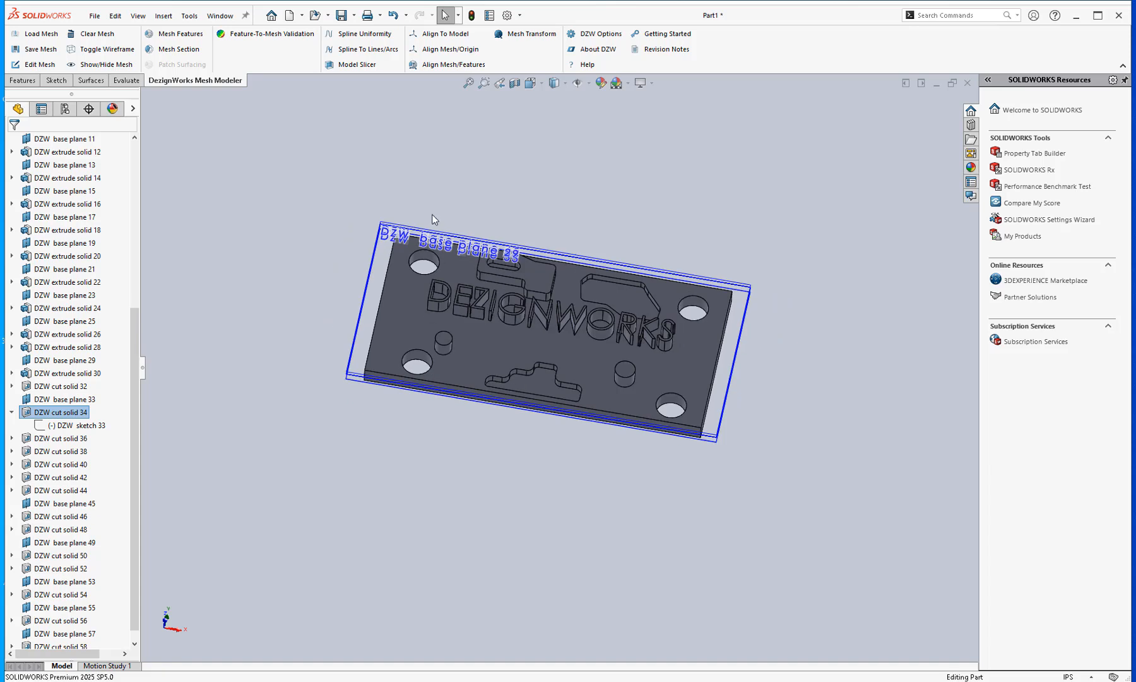
{"action": "left_click", "coordinate": [290, 38]}
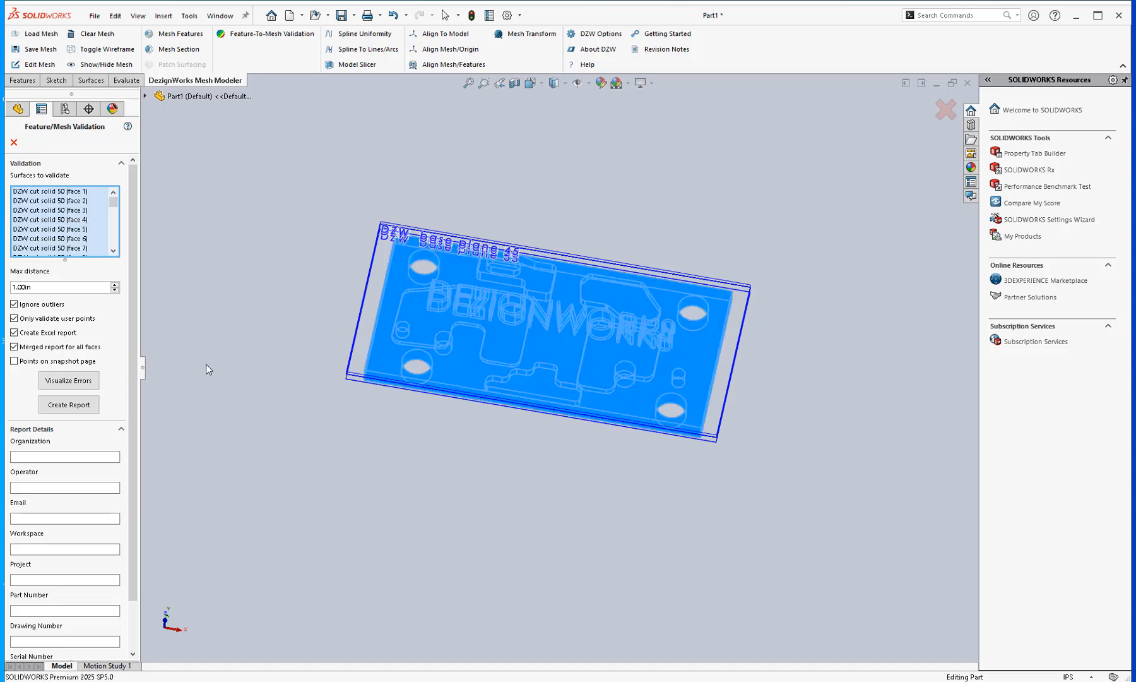
{"action": "left_click", "coordinate": [68, 380]}
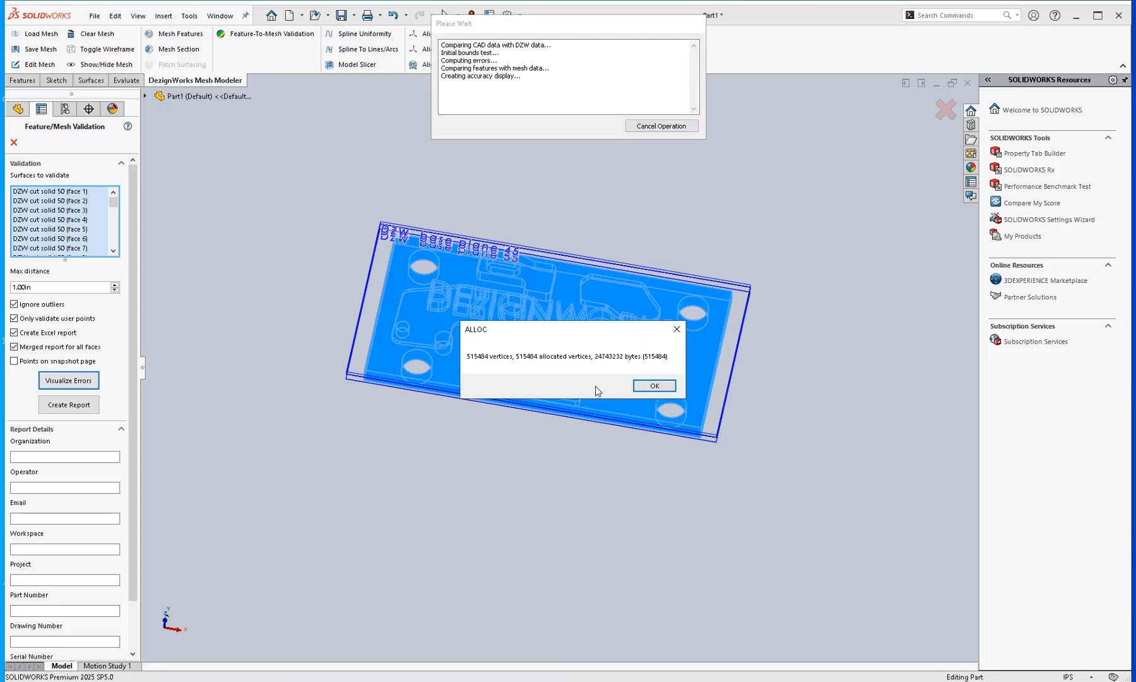
{"action": "left_click", "coordinate": [640, 388]}
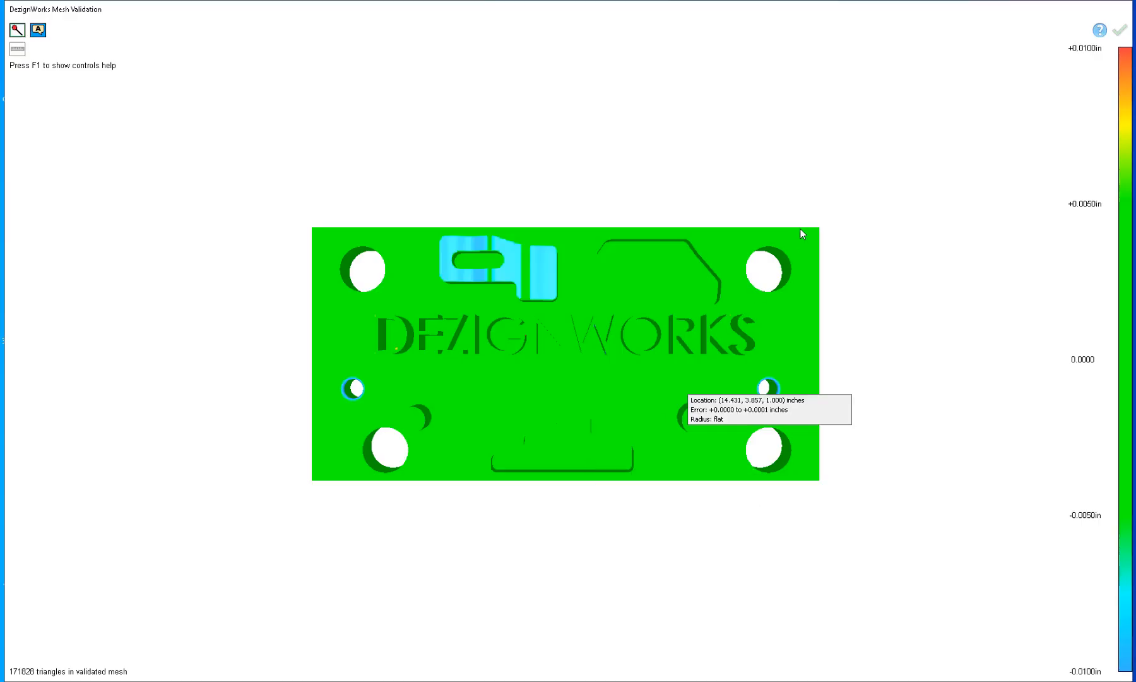
Place error callouts on the plate's flat face, on two mounting holes and on the letter D.
{"action": "middle_click_drag", "start_coordinate": [809, 222], "coordinate": [627, 253]}
{"action": "scroll", "coordinate": [571, 276], "scroll_direction": "up", "scroll_amount": 4}
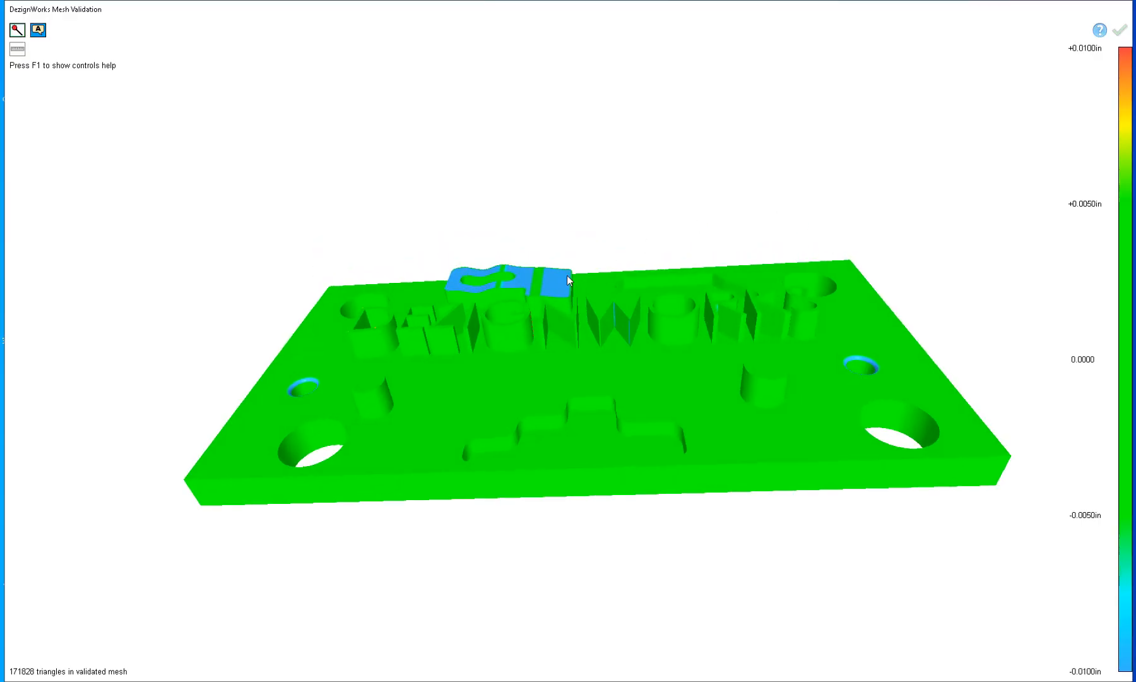
{"action": "mouse_move", "coordinate": [586, 268]}
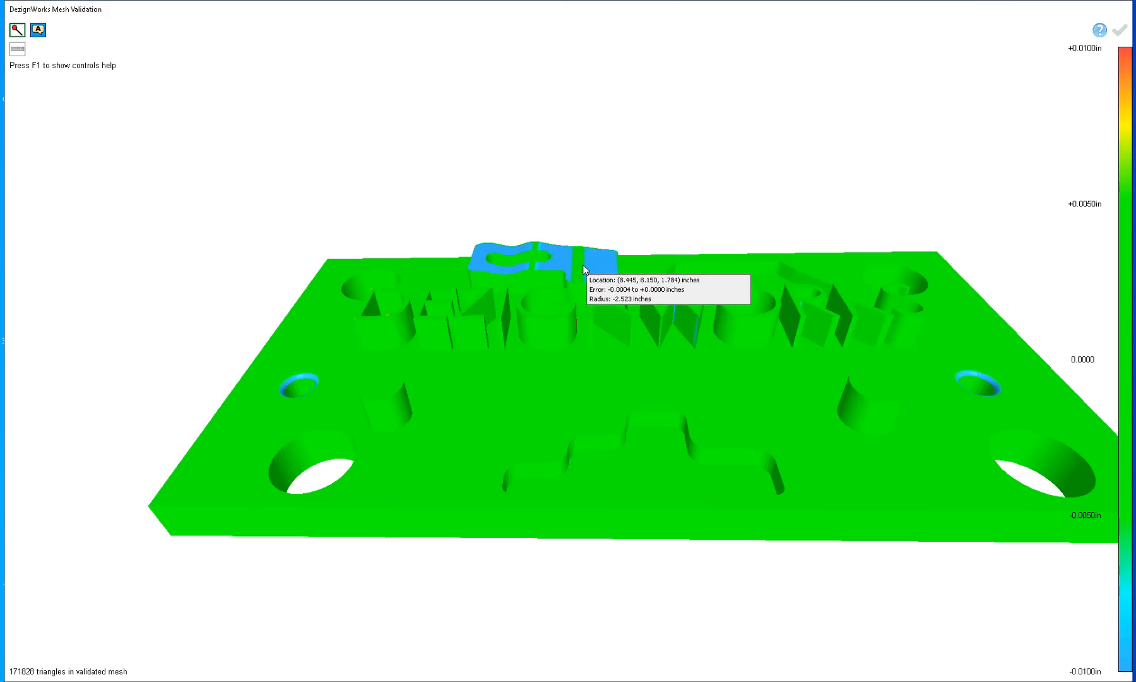
{"action": "middle_click_drag", "start_coordinate": [562, 260], "coordinate": [458, 395]}
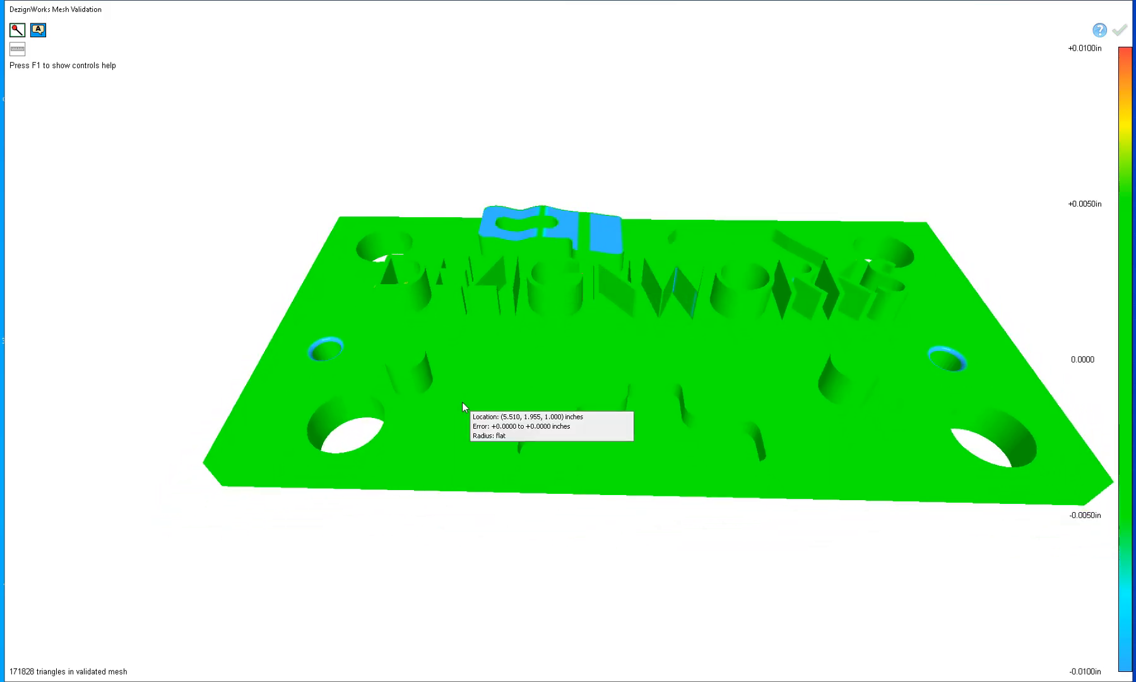
{"action": "left_click", "coordinate": [461, 398]}
{"action": "left_click", "coordinate": [485, 351]}
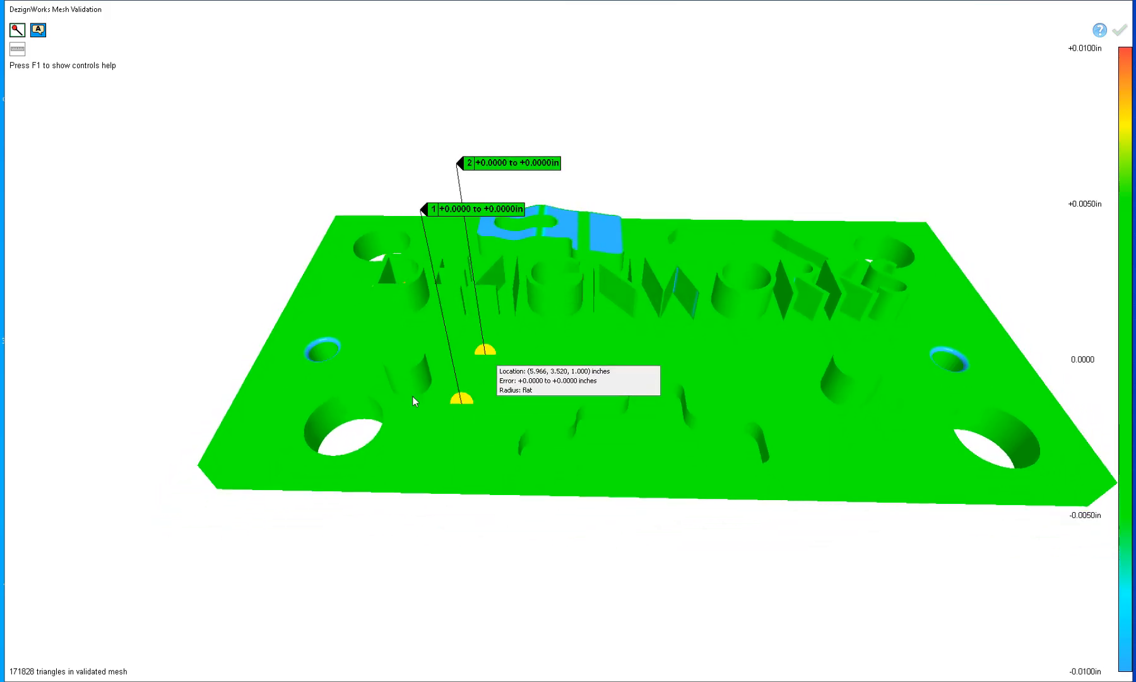
{"action": "left_click", "coordinate": [369, 409]}
{"action": "scroll", "coordinate": [396, 333], "scroll_direction": "up", "scroll_amount": 3}
{"action": "middle_click_drag", "start_coordinate": [388, 341], "coordinate": [364, 295]}
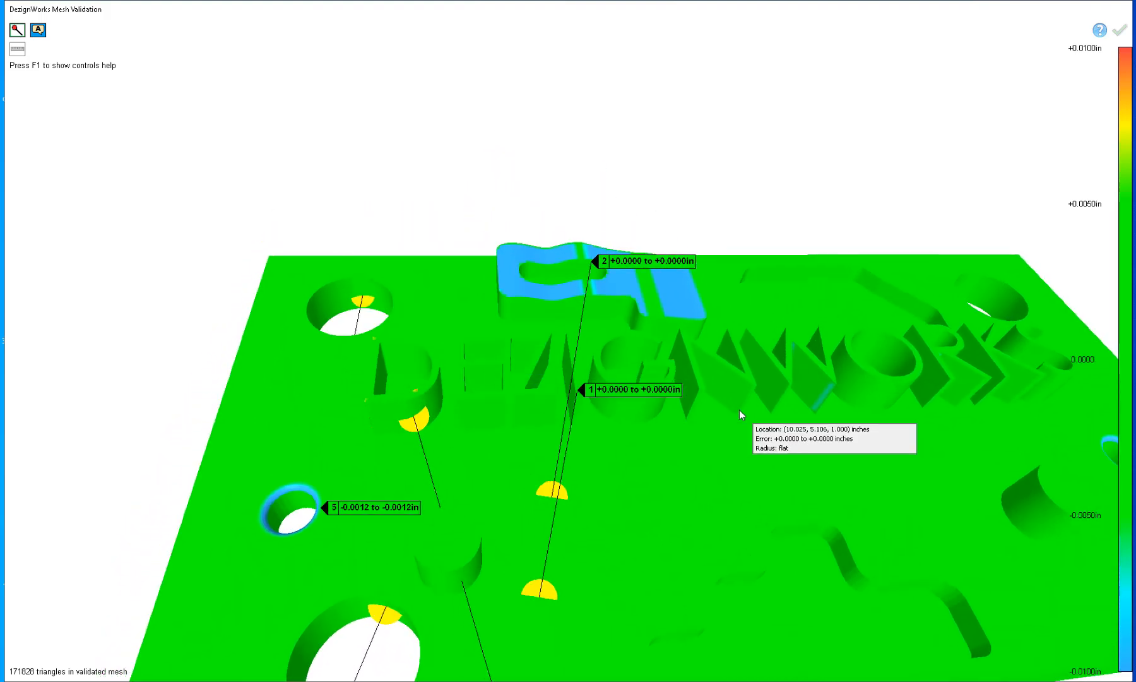
Add error callouts to the letter O's wall and to the side and top face of the nearby round boss.
{"action": "middle_click_drag", "start_coordinate": [739, 413], "coordinate": [840, 402]}
{"action": "left_click", "coordinate": [849, 394]}
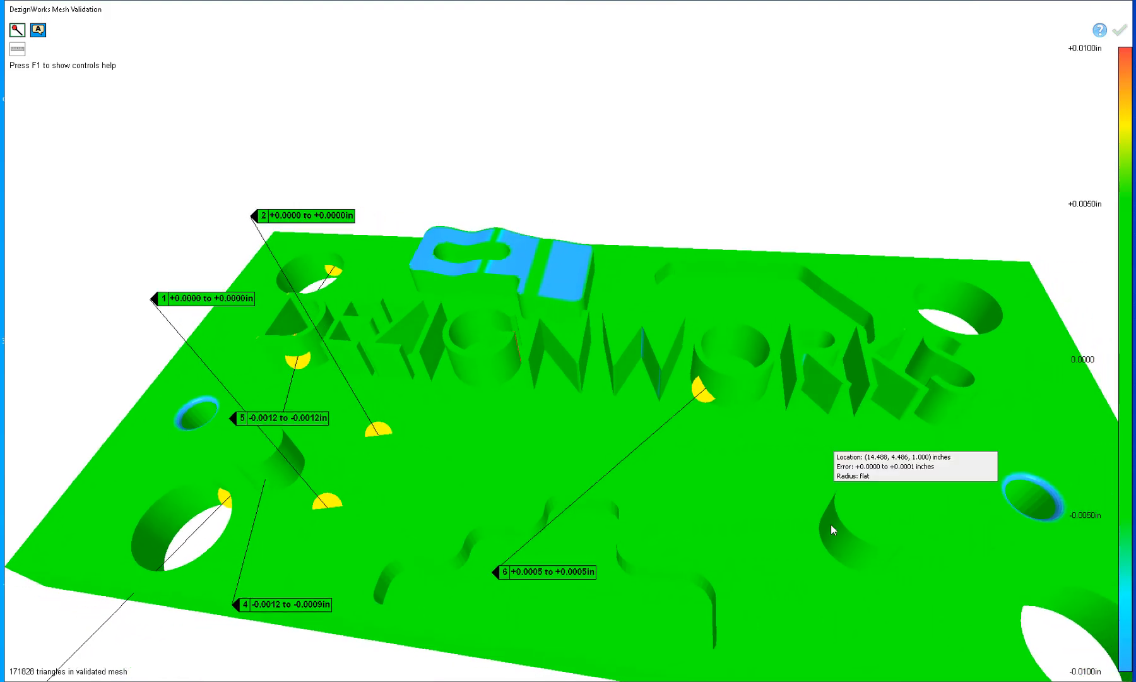
{"action": "left_click", "coordinate": [843, 541]}
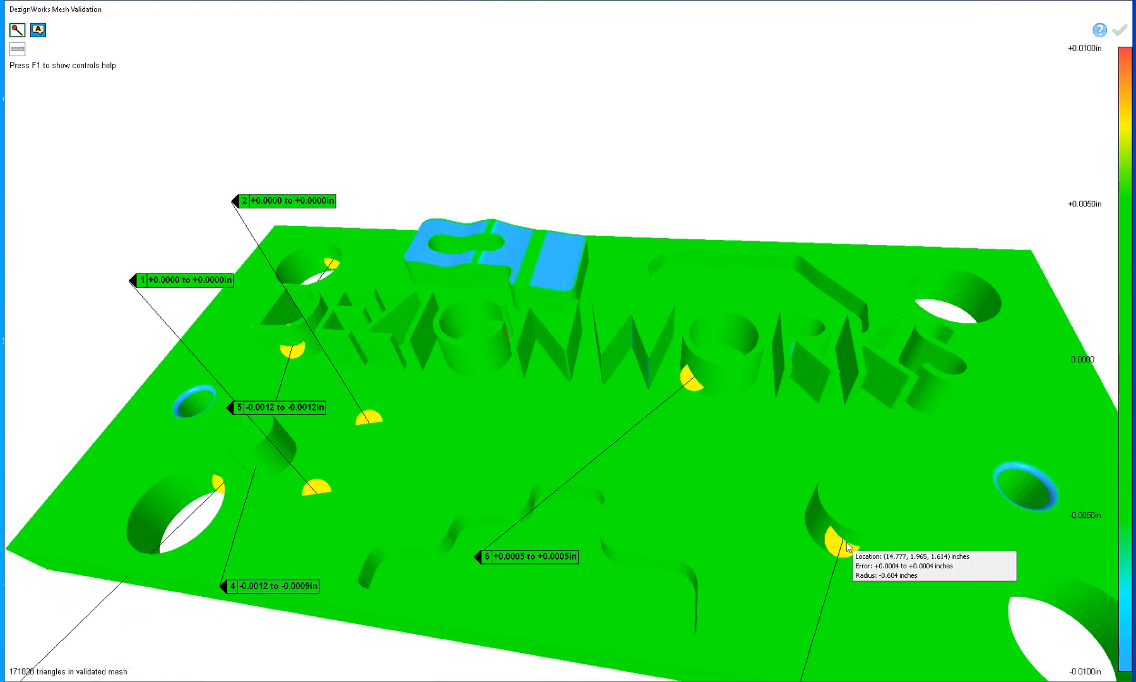
{"action": "left_click", "coordinate": [870, 498]}
{"action": "left_click", "coordinate": [867, 499]}
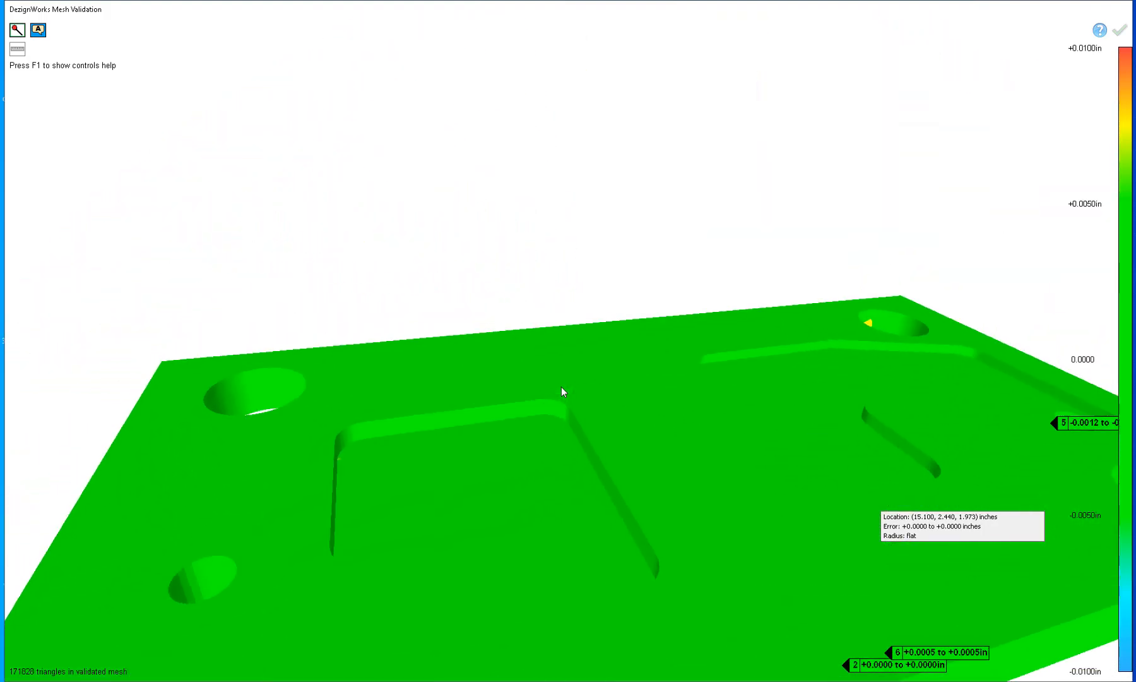
Add error callouts to the pocket walls and flat surfaces on the plate's underside.
{"action": "left_click", "coordinate": [514, 407]}
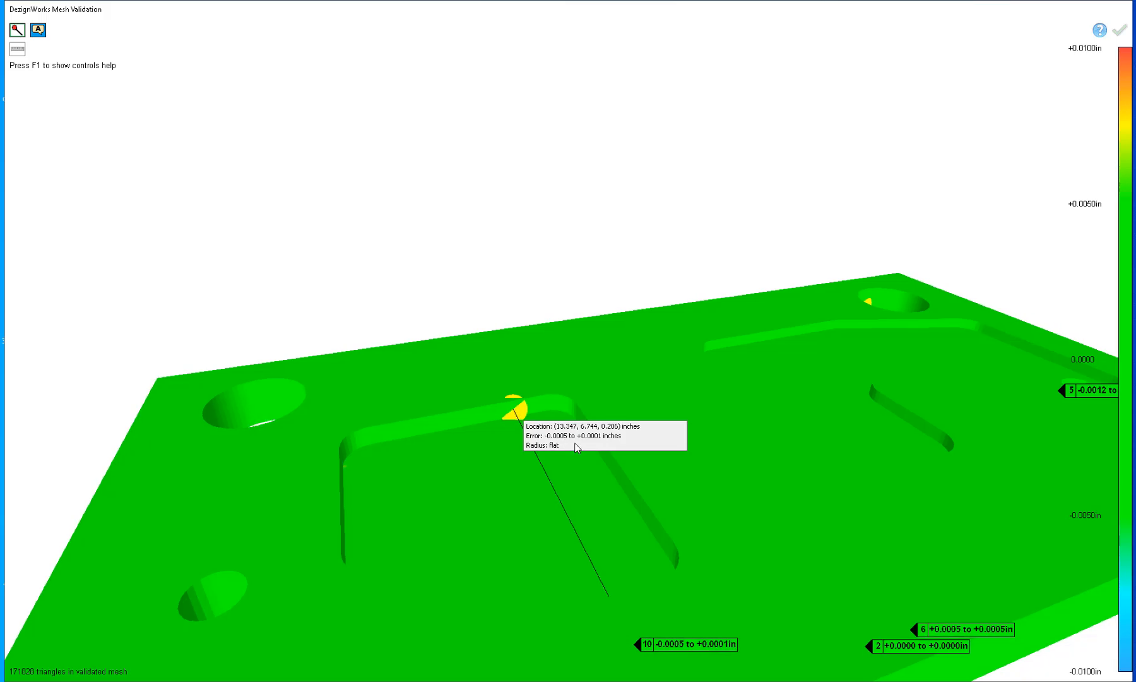
{"action": "left_click", "coordinate": [659, 478]}
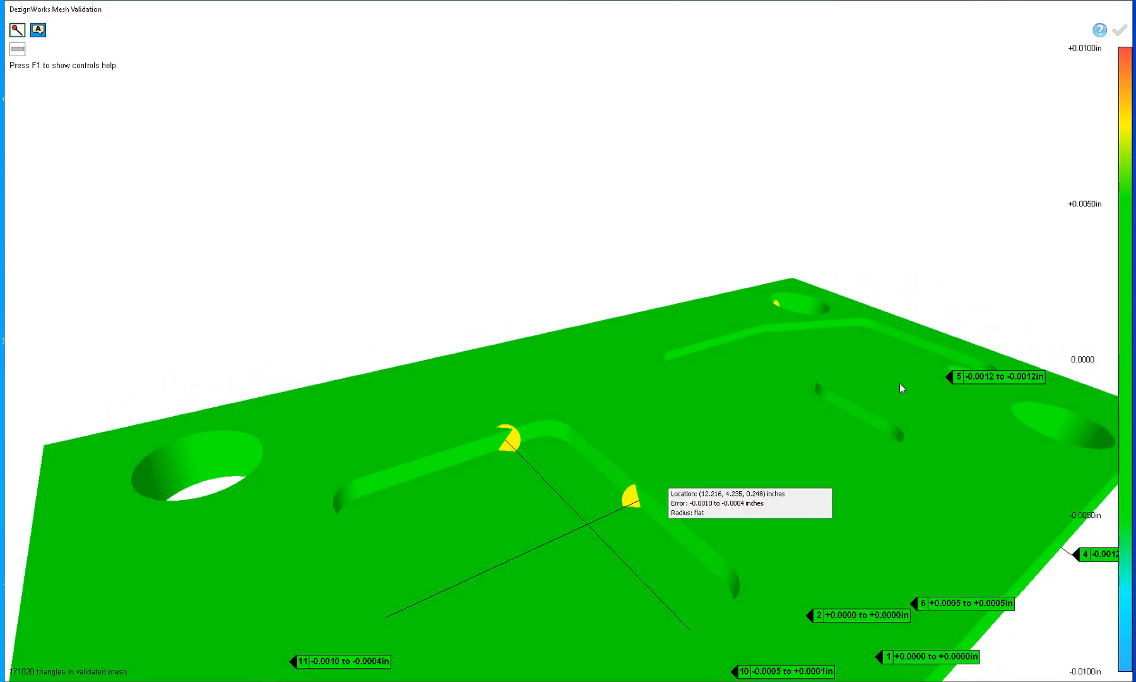
{"action": "left_click", "coordinate": [948, 350]}
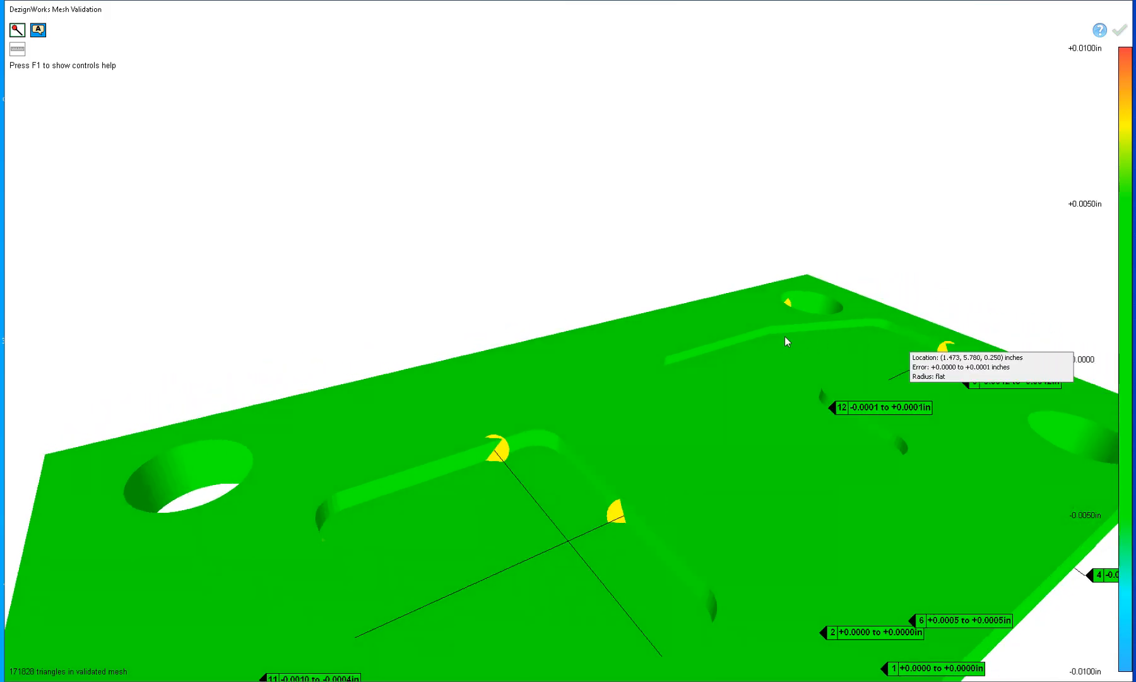
{"action": "left_click", "coordinate": [741, 339]}
{"action": "left_click", "coordinate": [681, 417]}
{"action": "left_click", "coordinate": [589, 402]}
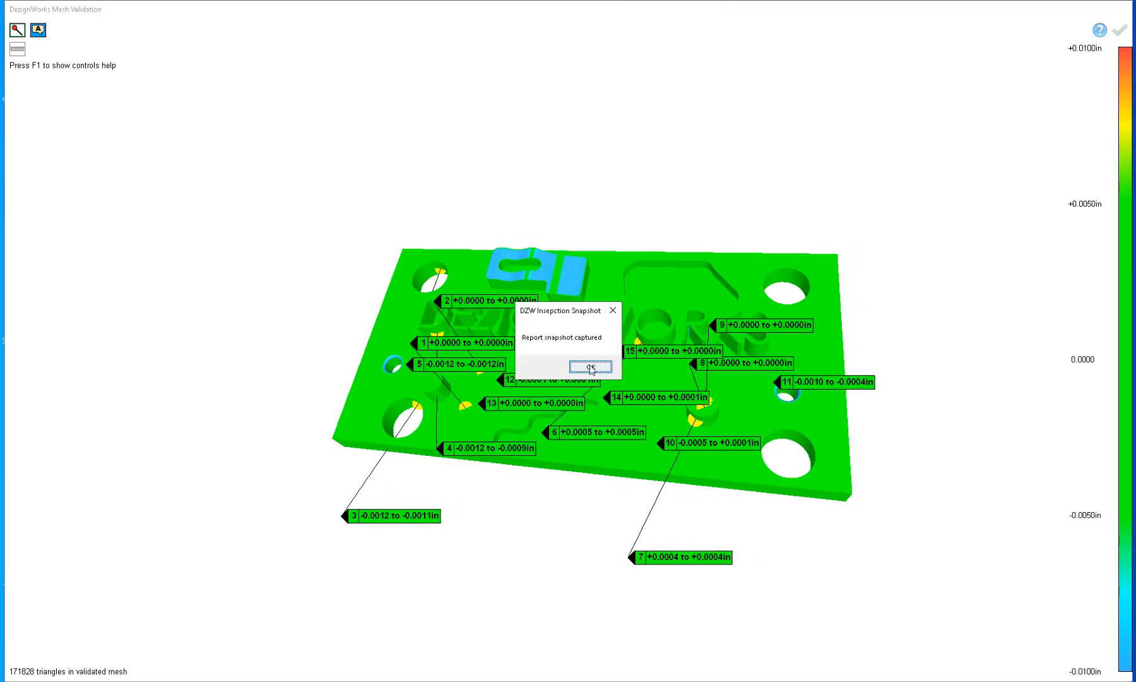
Capture a report snapshot, add one more callout by the angled pocket, and capture a second snapshot from a rotated view.
{"action": "left_click", "coordinate": [586, 367]}
{"action": "left_click", "coordinate": [711, 322]}
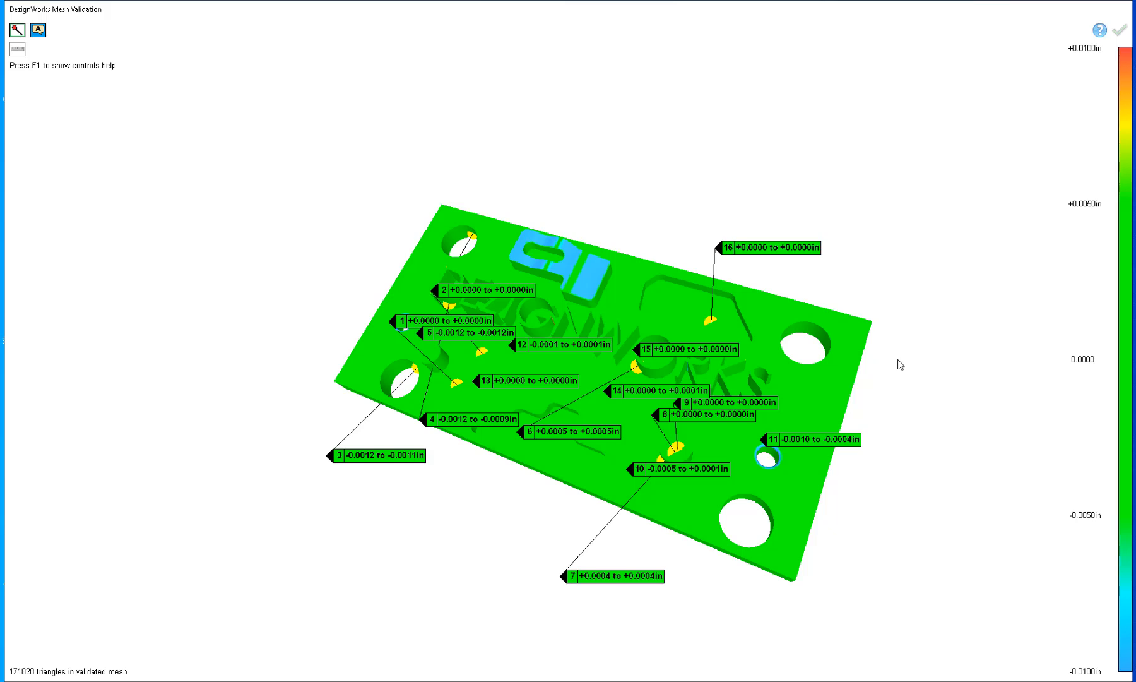
{"action": "key", "text": "s"}
{"action": "left_click", "coordinate": [591, 366]}
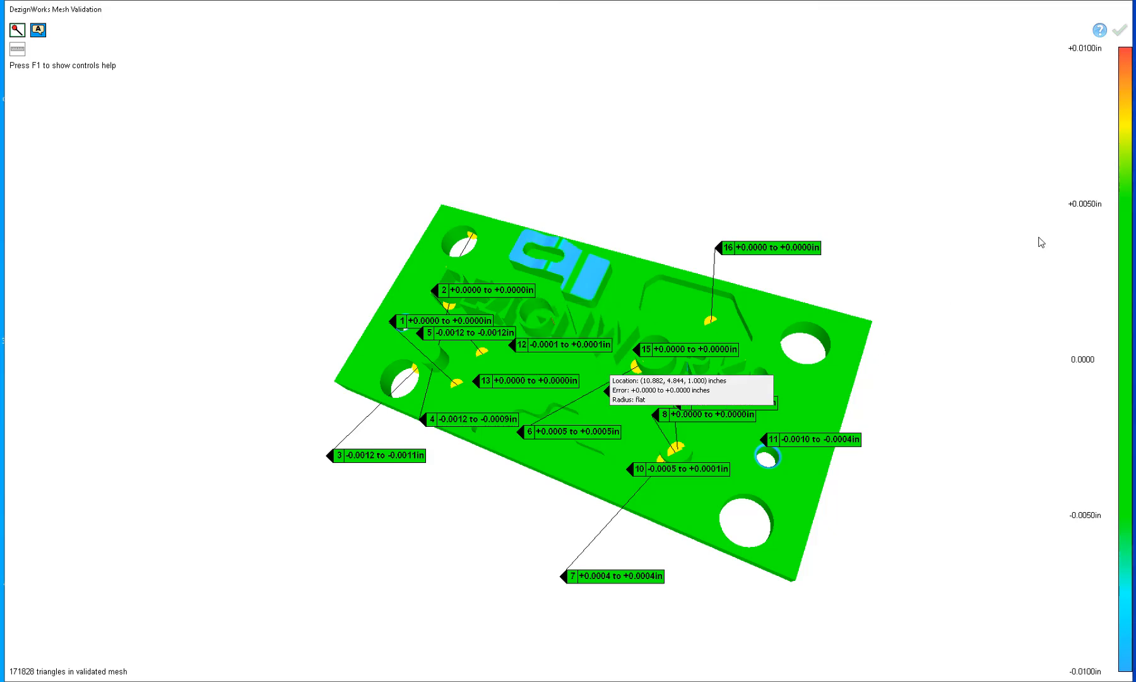
Create the Excel inspection report from the validation, review its two snapshot sheets, and close the report and the validation.
{"action": "left_click", "coordinate": [1120, 31]}
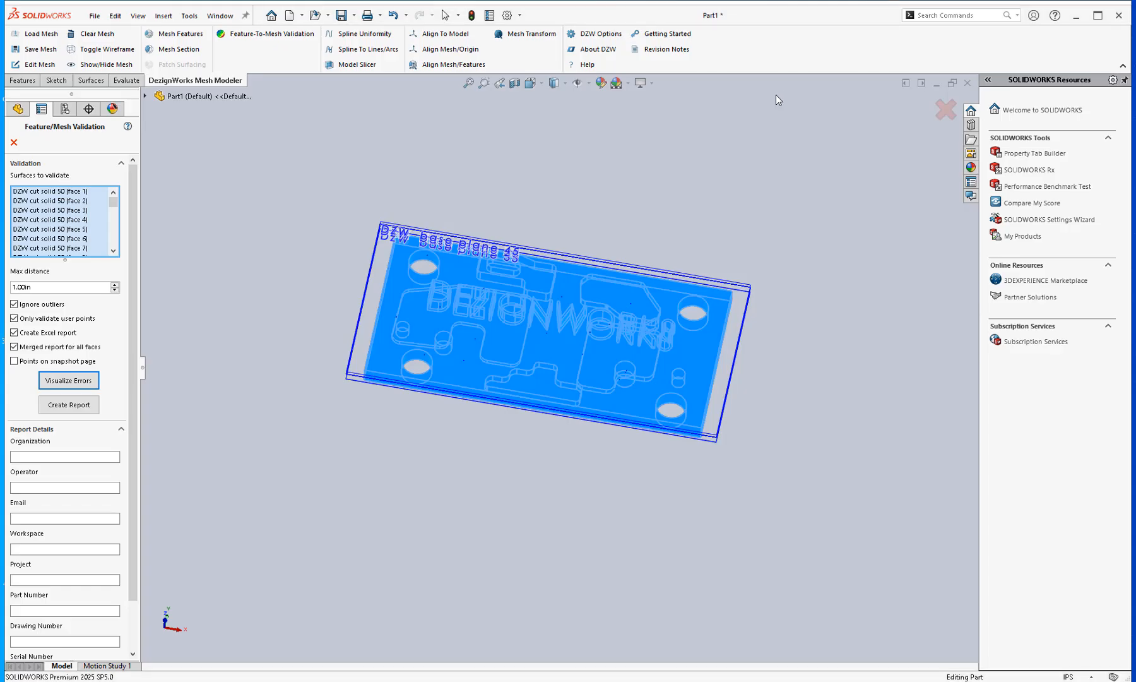
{"action": "left_click", "coordinate": [68, 404]}
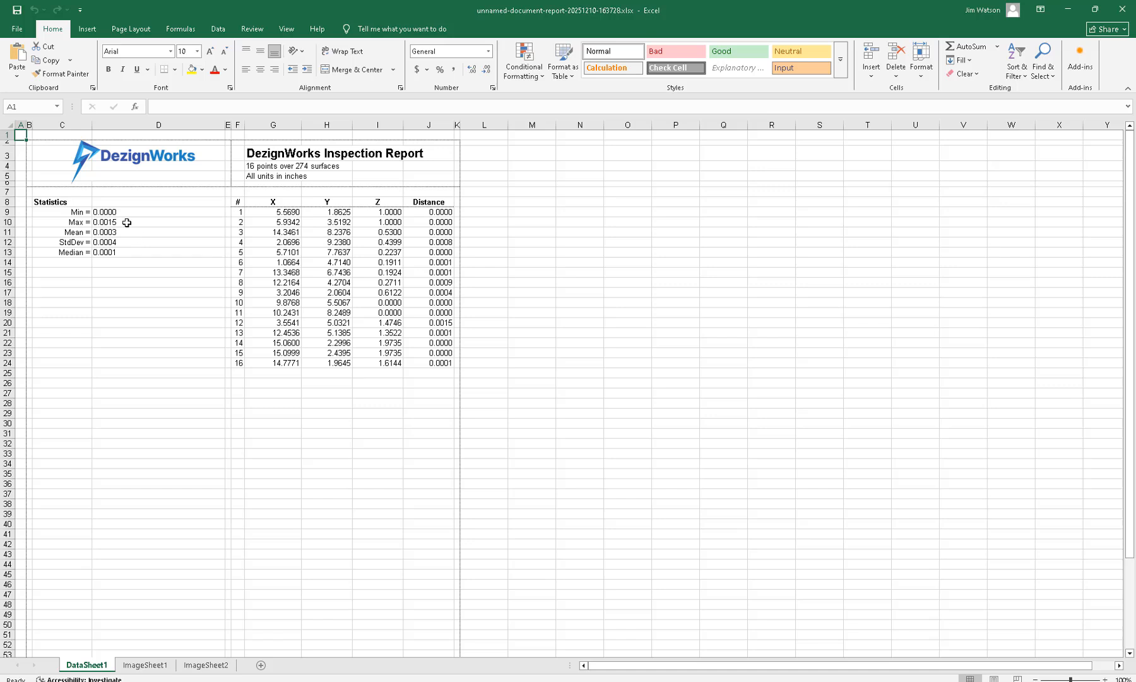
{"action": "left_click", "coordinate": [159, 668]}
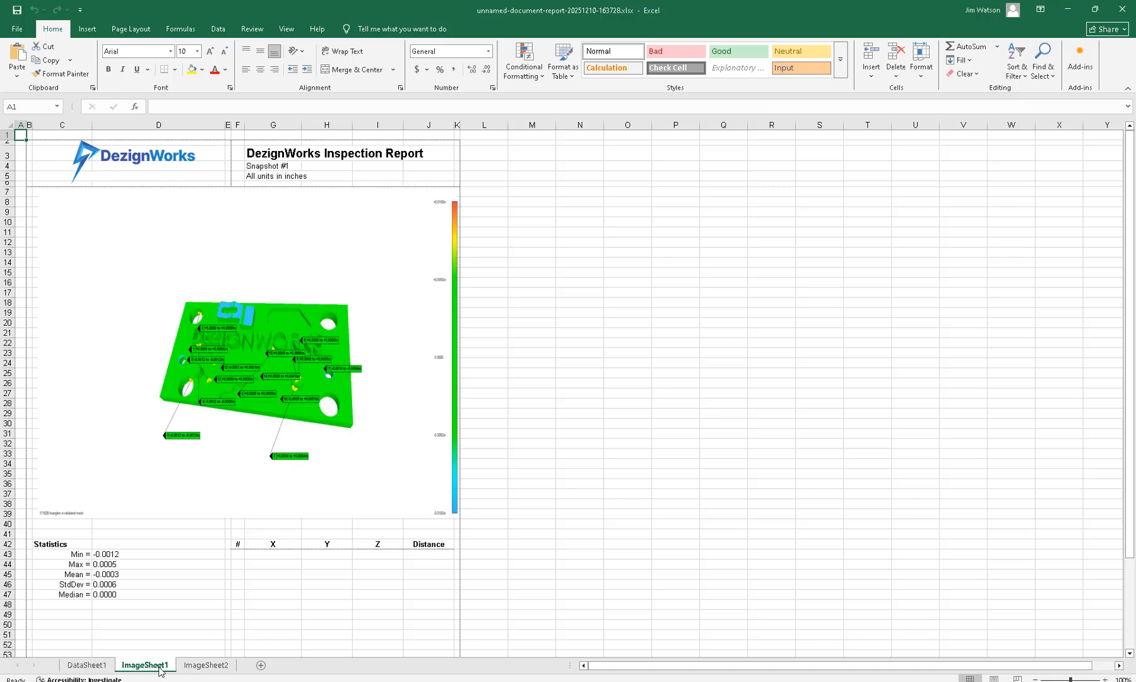
{"action": "left_click", "coordinate": [211, 668]}
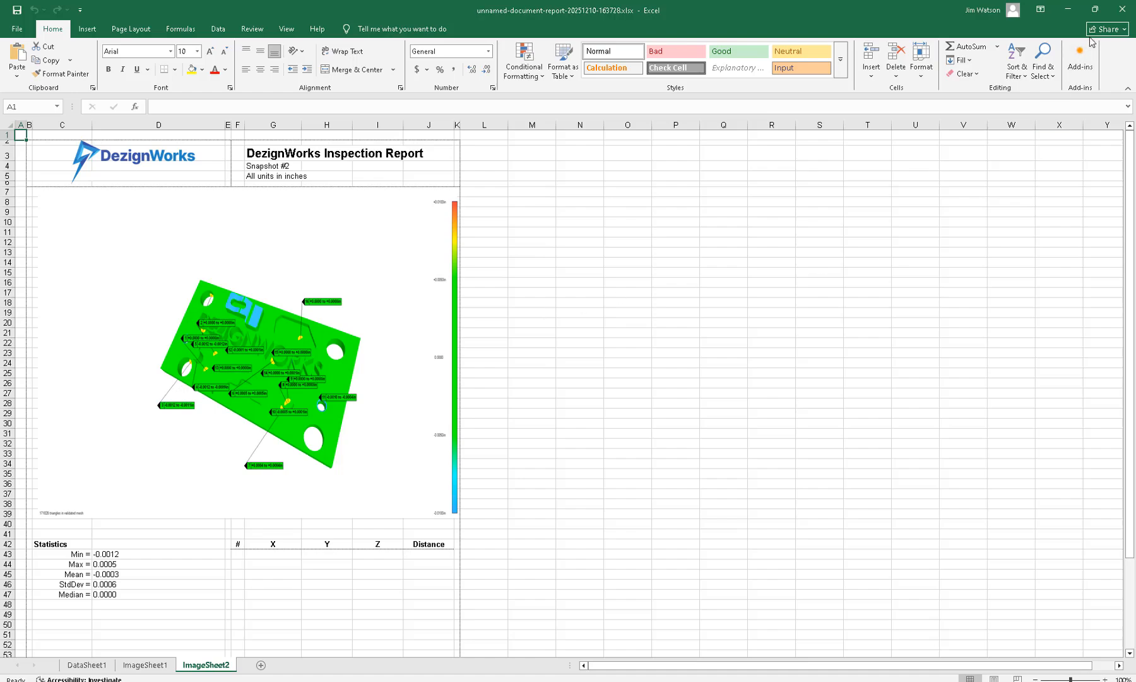
{"action": "left_click", "coordinate": [1127, 11]}
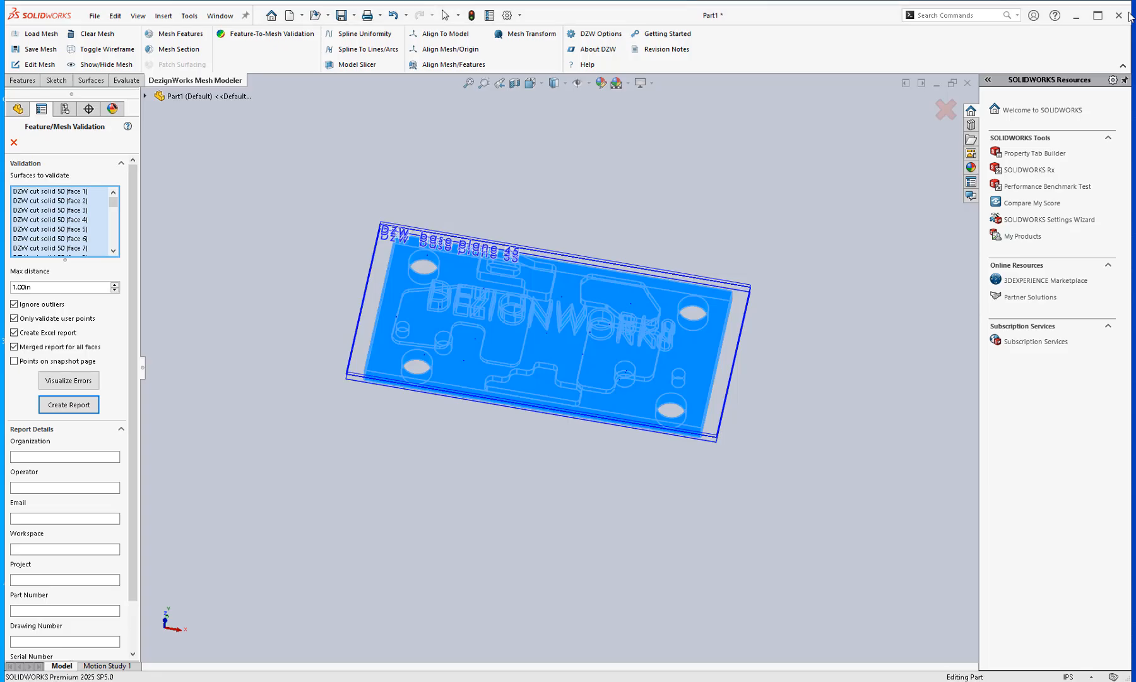
{"action": "left_click", "coordinate": [14, 142]}
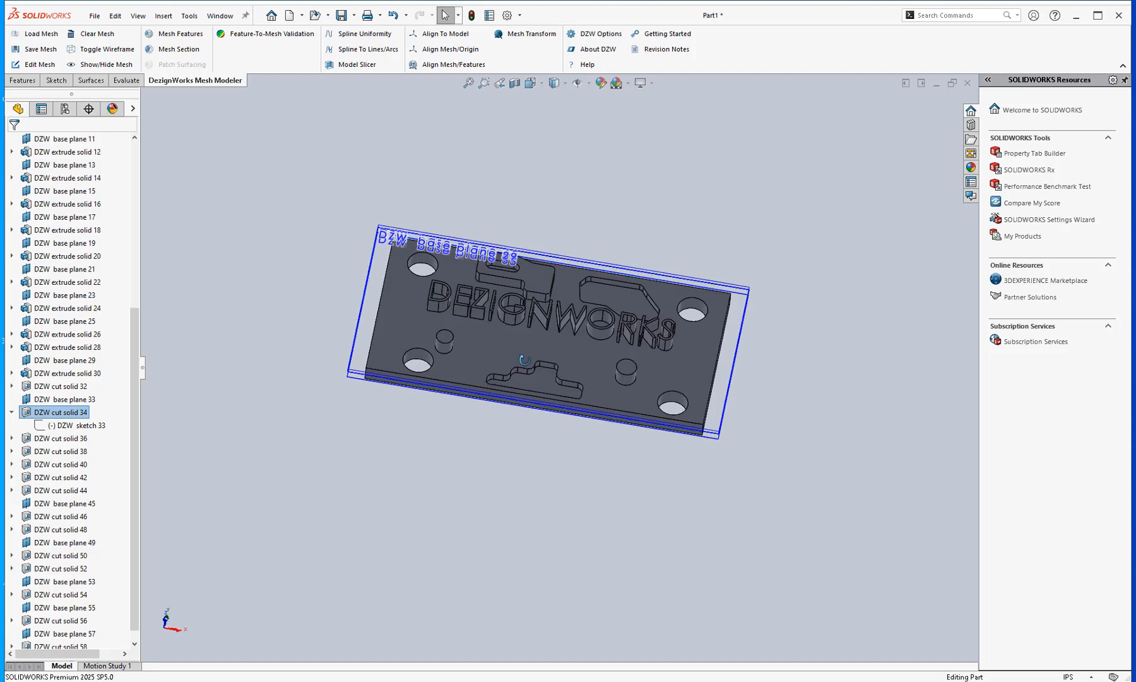
Hide all reference planes in the part and compare the solid plate with the scanned mesh.
{"action": "left_click", "coordinate": [589, 83]}
{"action": "left_click", "coordinate": [578, 99]}
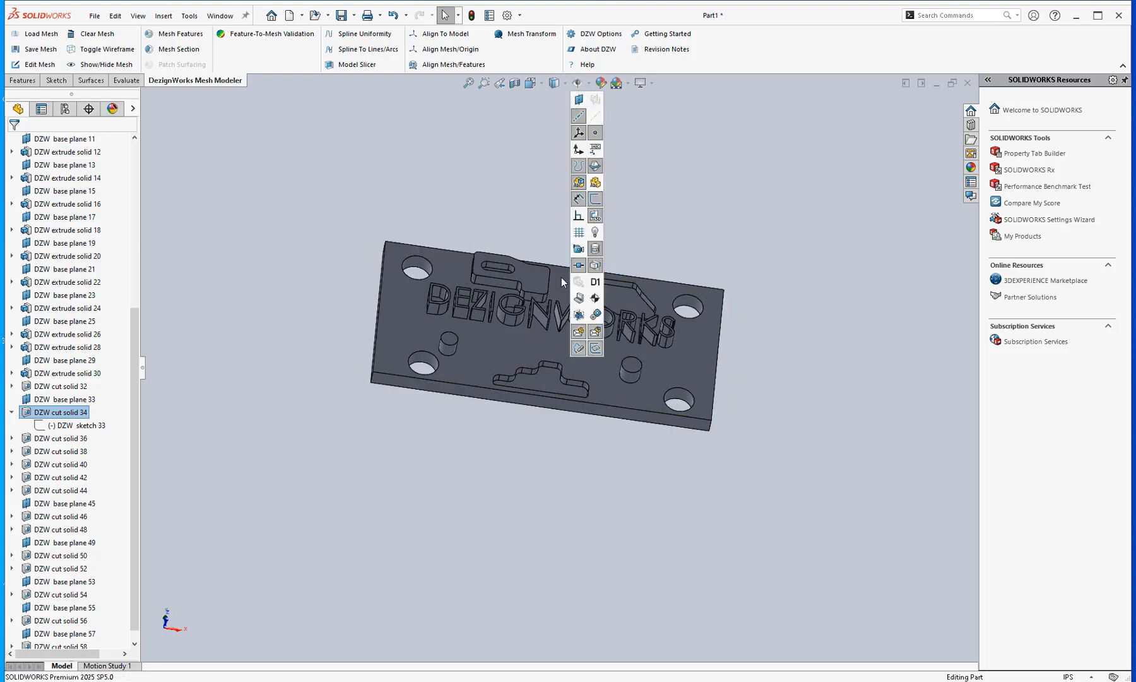
{"action": "left_click", "coordinate": [780, 238]}
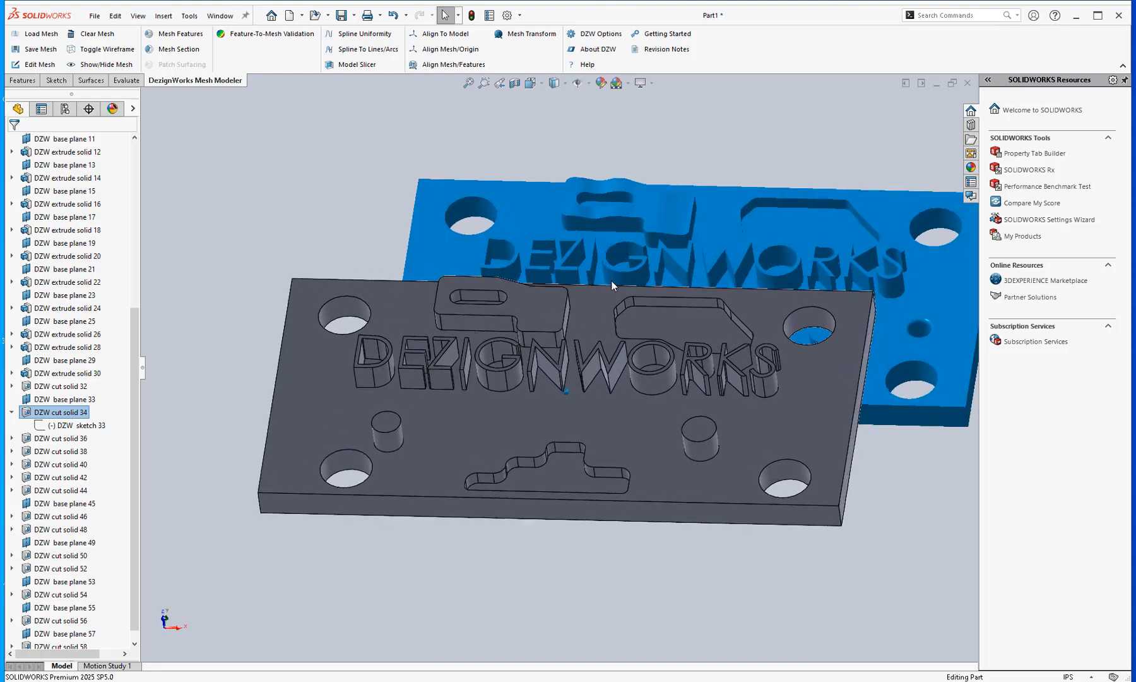
{"action": "scroll", "coordinate": [606, 288], "scroll_direction": "up", "scroll_amount": 1}
{"action": "scroll", "coordinate": [585, 339], "scroll_direction": "down", "scroll_amount": 1}
{"action": "middle_click_drag", "start_coordinate": [585, 339], "coordinate": [587, 404]}
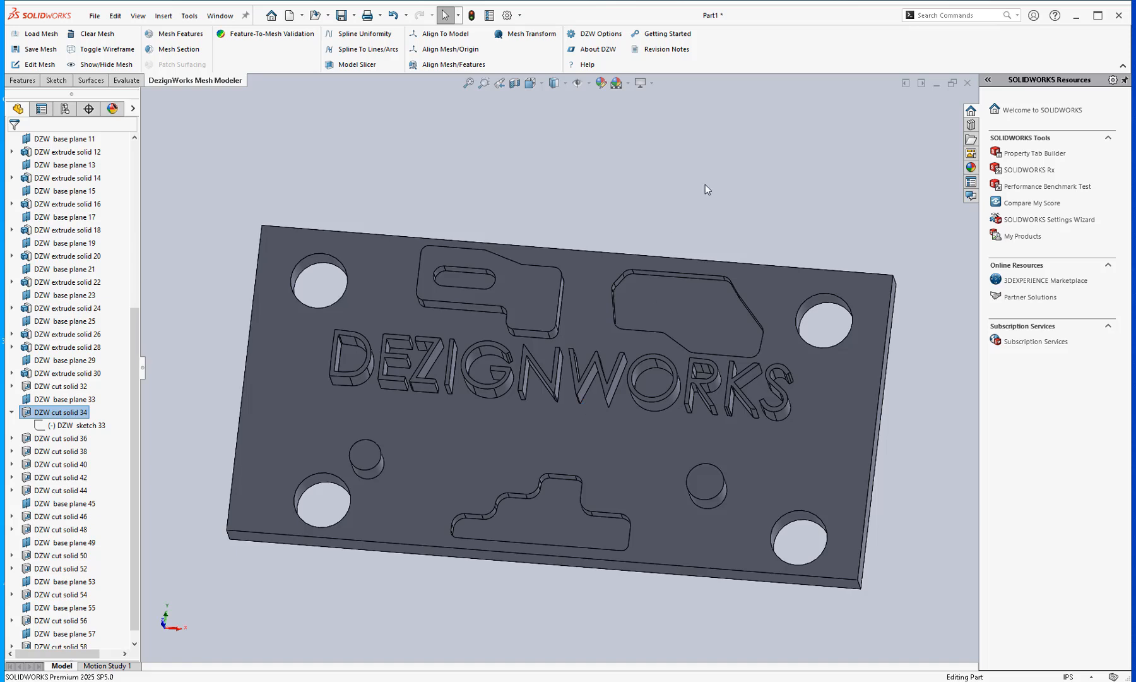
{"action": "left_click", "coordinate": [733, 681]}
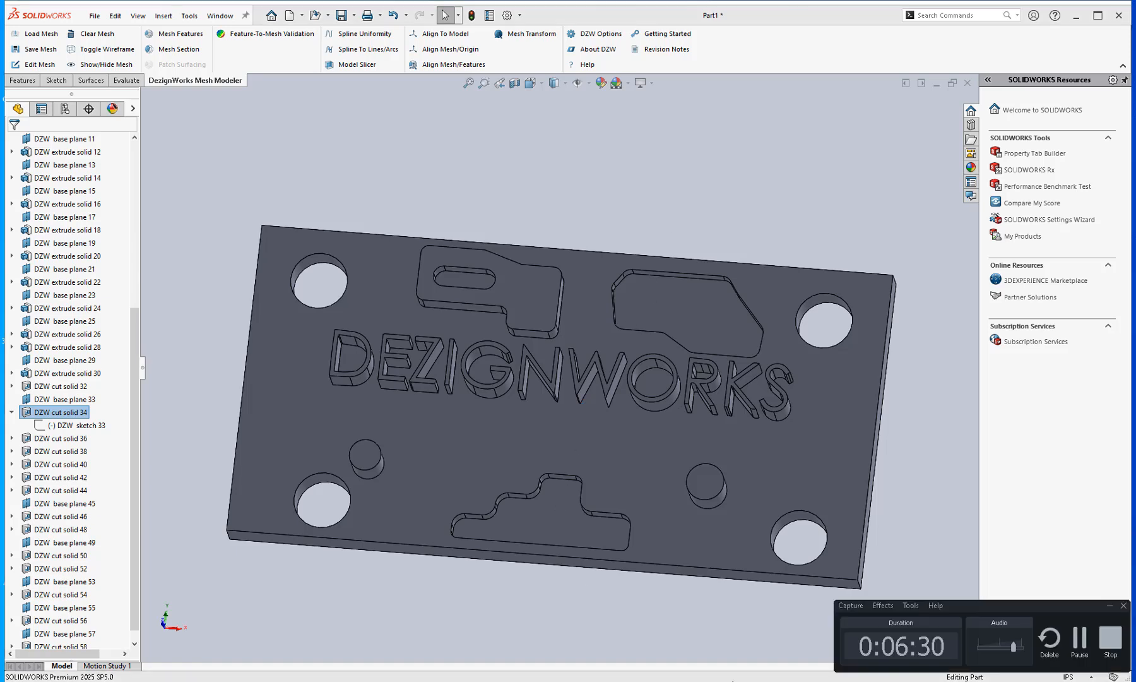